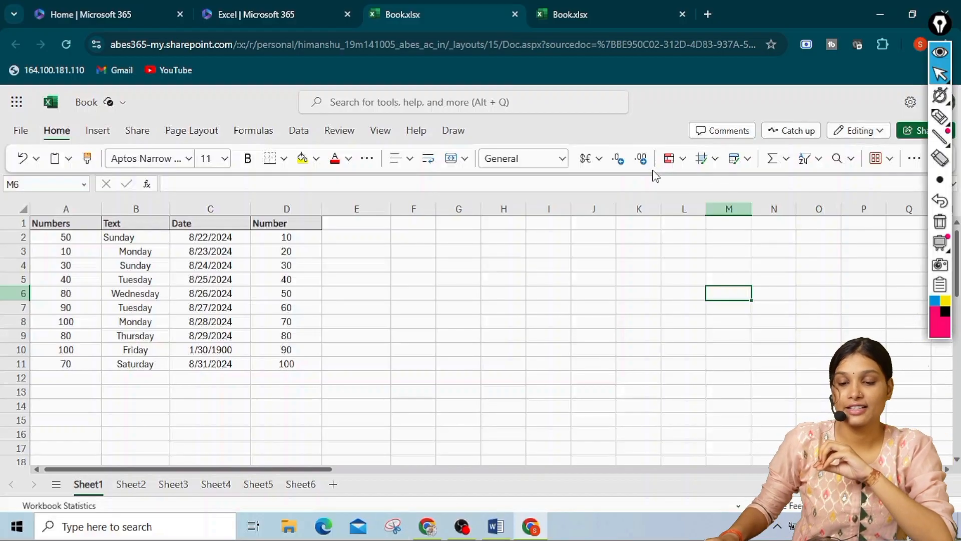
pyautogui.click(676, 160)
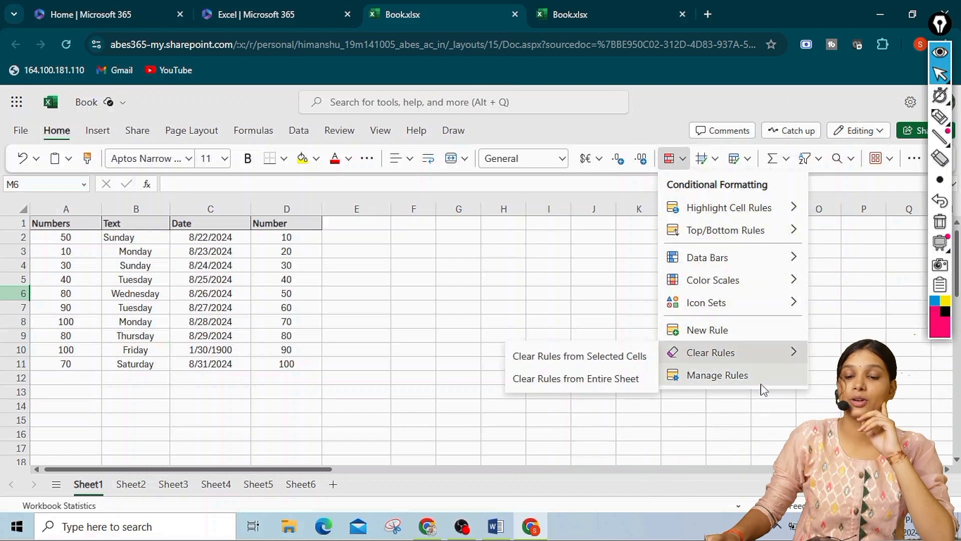
pyautogui.moveTo(751, 208)
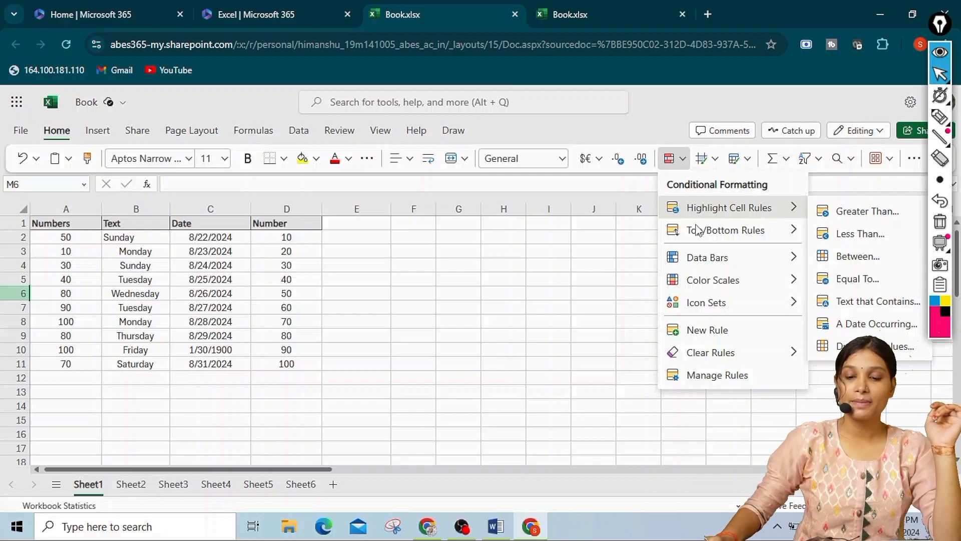
pyautogui.press('Escape')
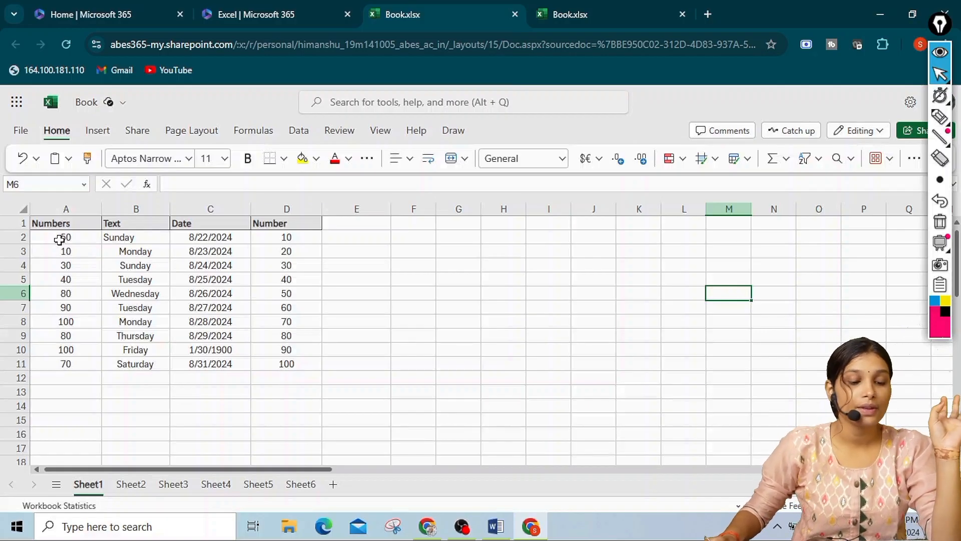
# Add a conditional formatting rule to A2:A11 that highlights cell values greater than 50 with the light red style
pyautogui.moveTo(59, 237); pyautogui.dragTo(61, 361)
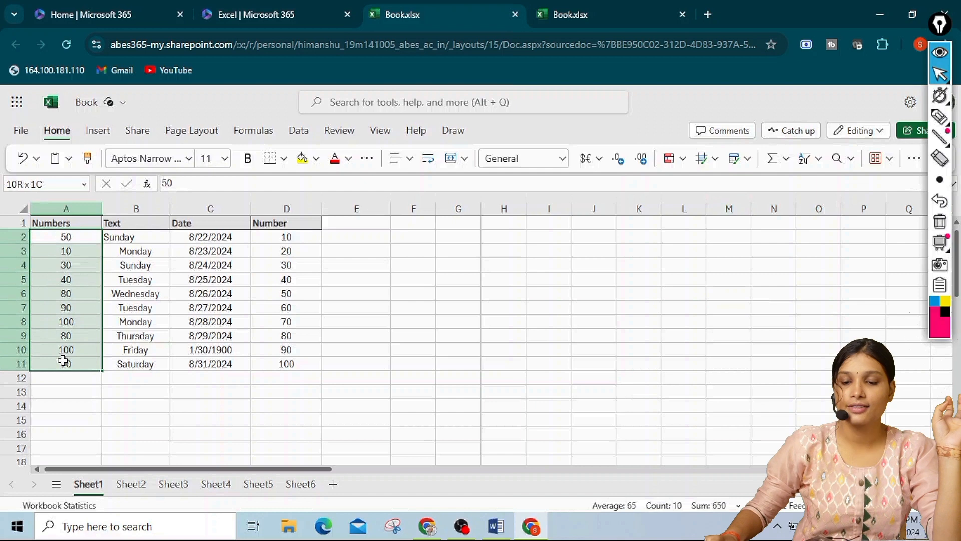
pyautogui.click(680, 166)
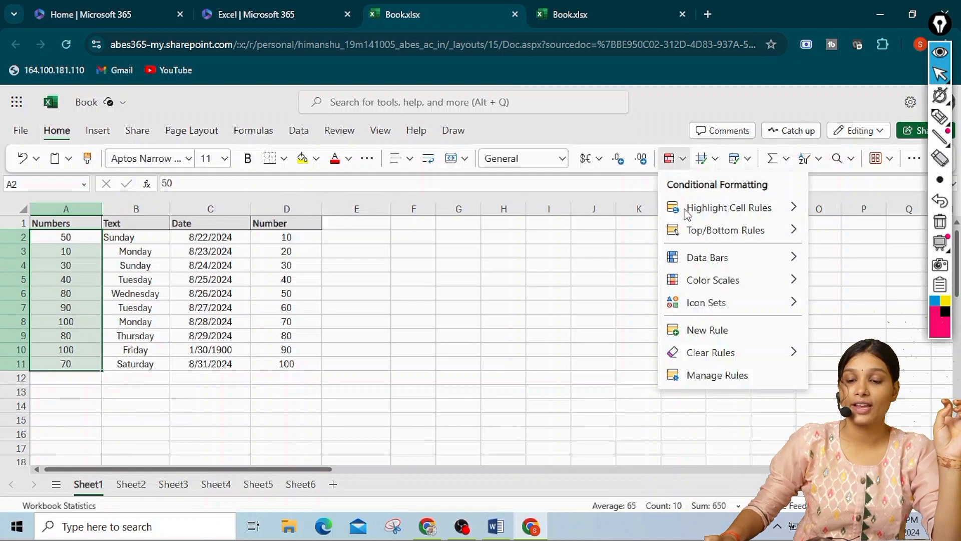
pyautogui.moveTo(690, 210)
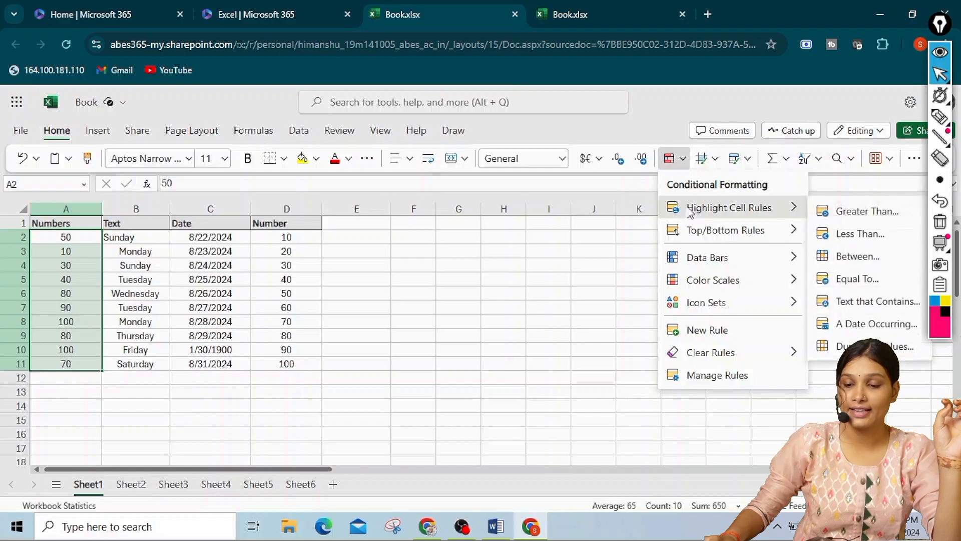
pyautogui.click(826, 214)
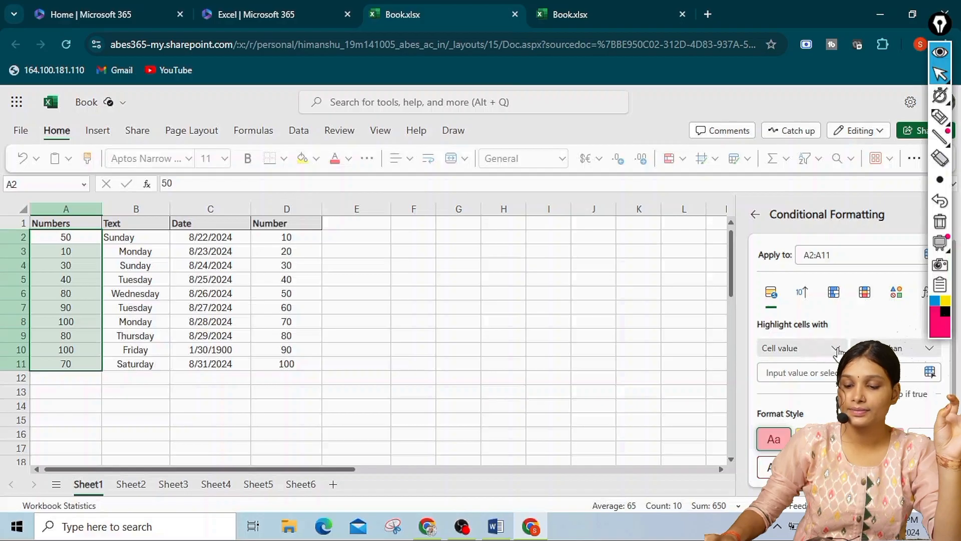
pyautogui.click(930, 349)
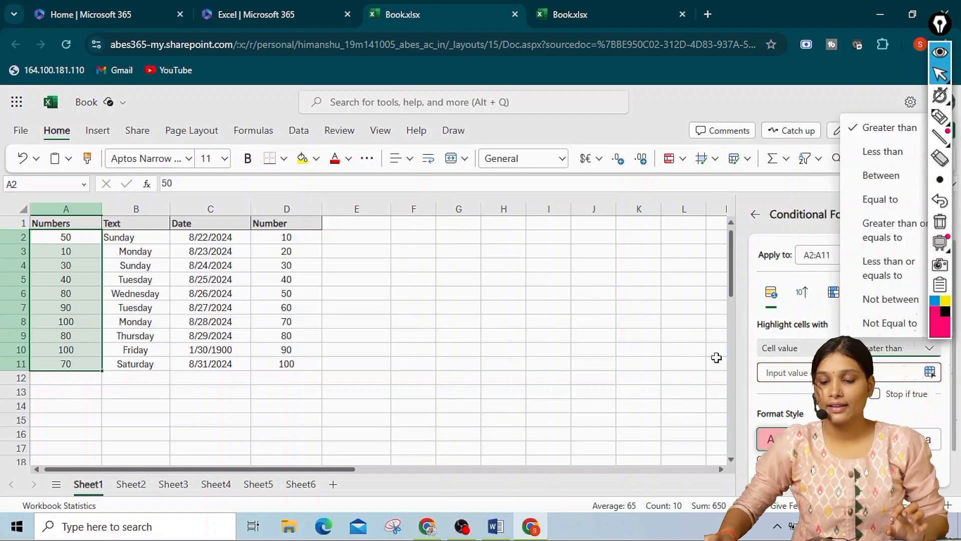
pyautogui.click(774, 373)
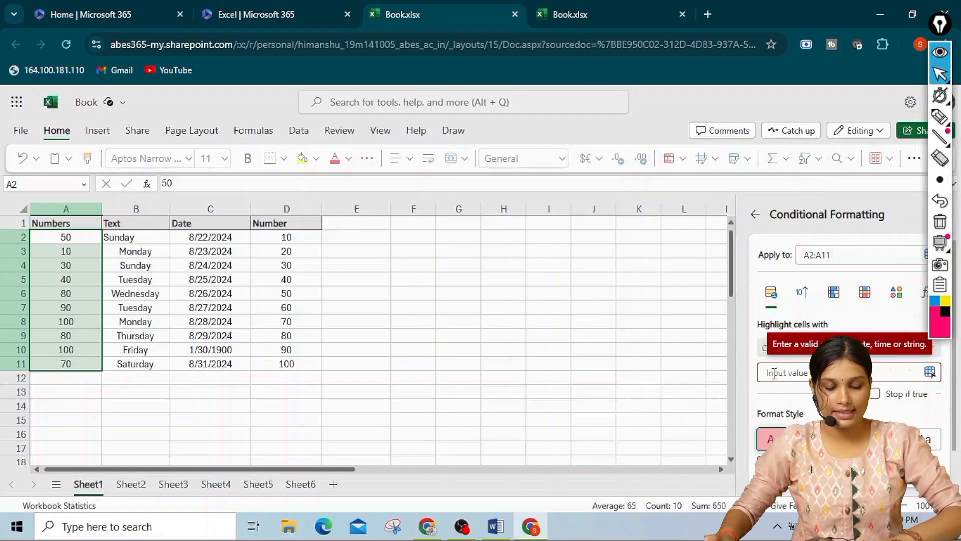
pyautogui.write('50')
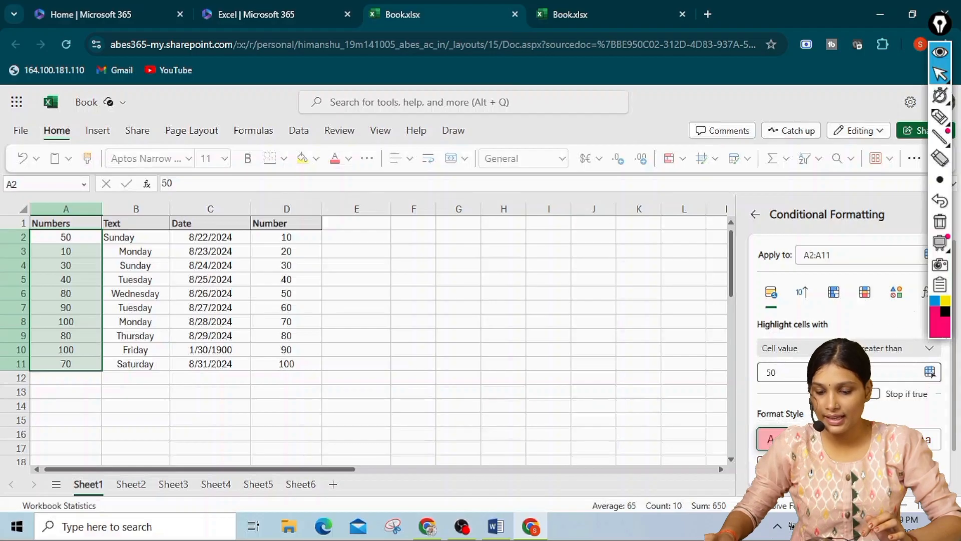
pyautogui.scroll(-1, 846, 320)
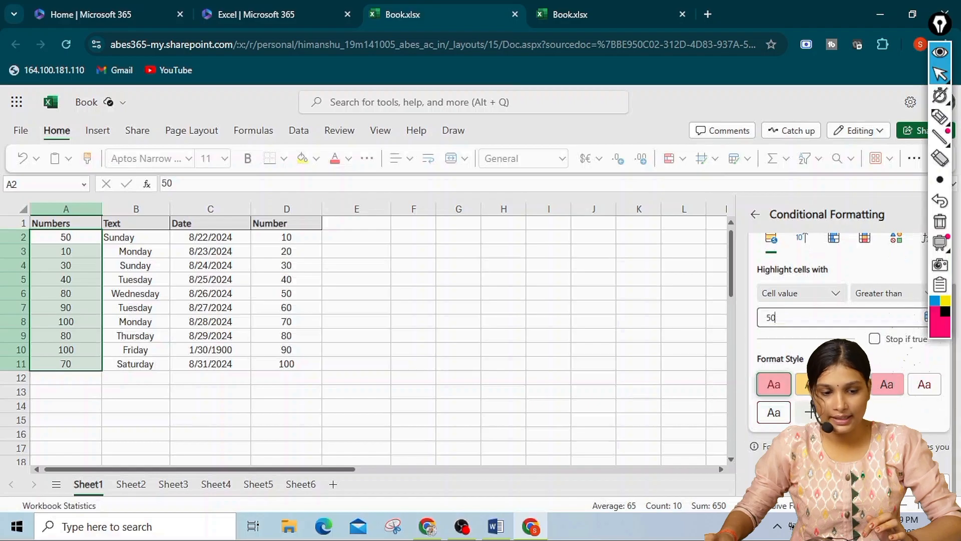
pyautogui.click(799, 482)
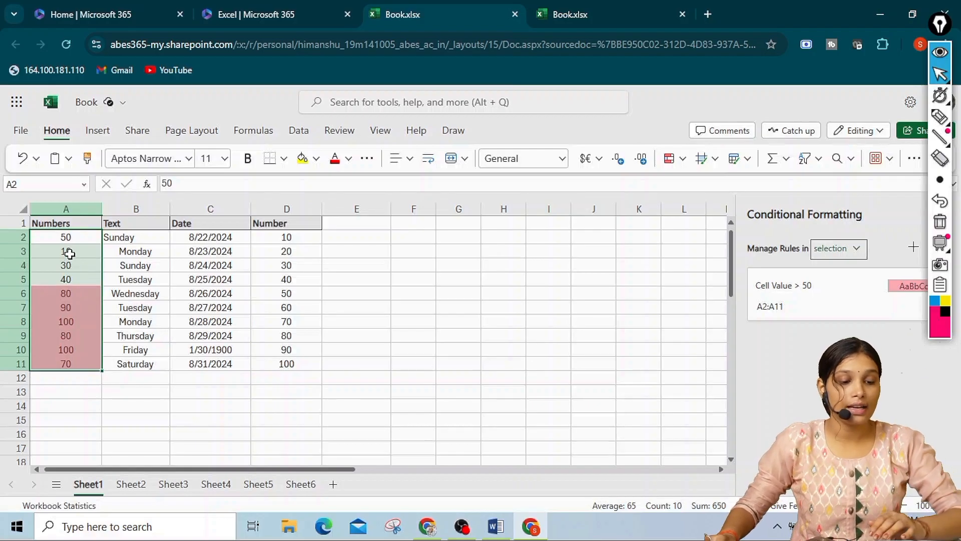
# Change the value in cell A3 to 50 to test the greater-than rule at its limit
pyautogui.click(71, 251)
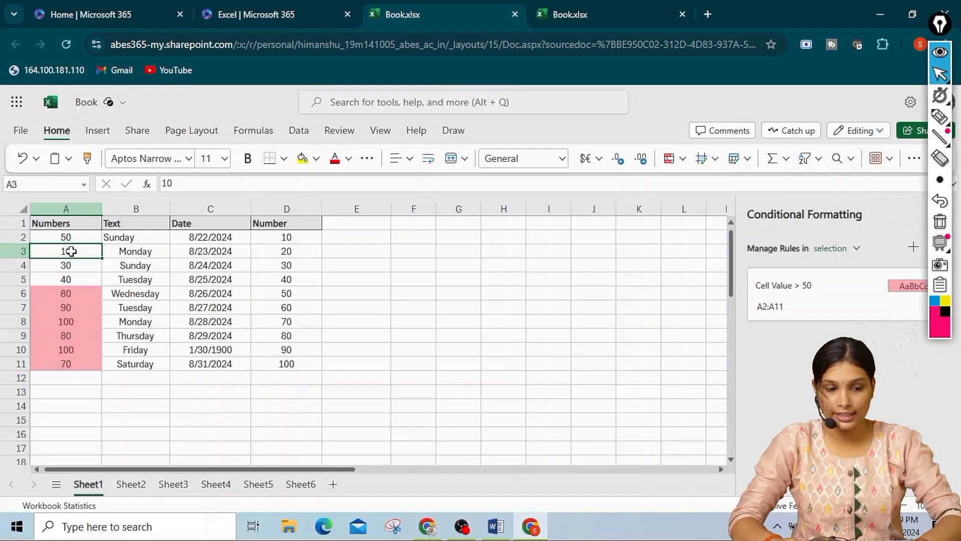
pyautogui.write('50')
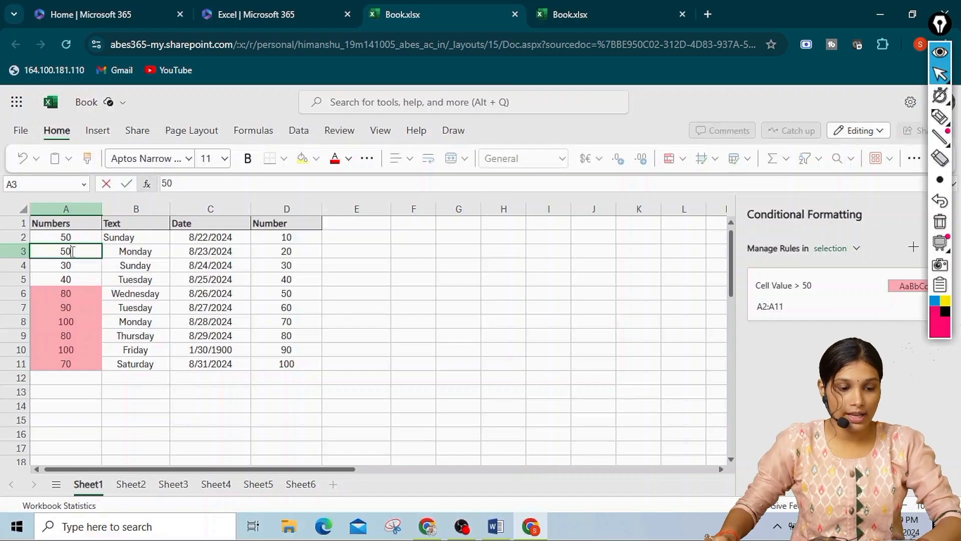
pyautogui.press('Return')
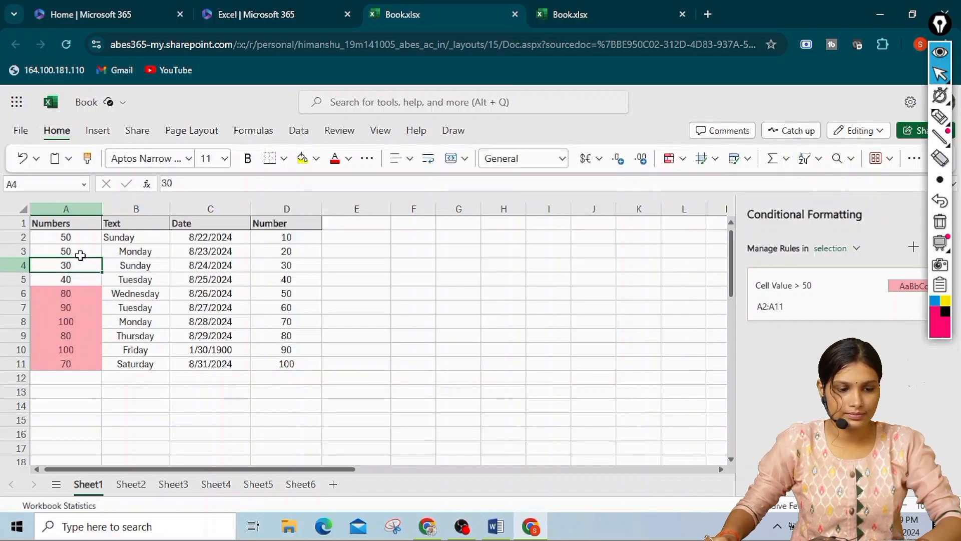
pyautogui.click(79, 252)
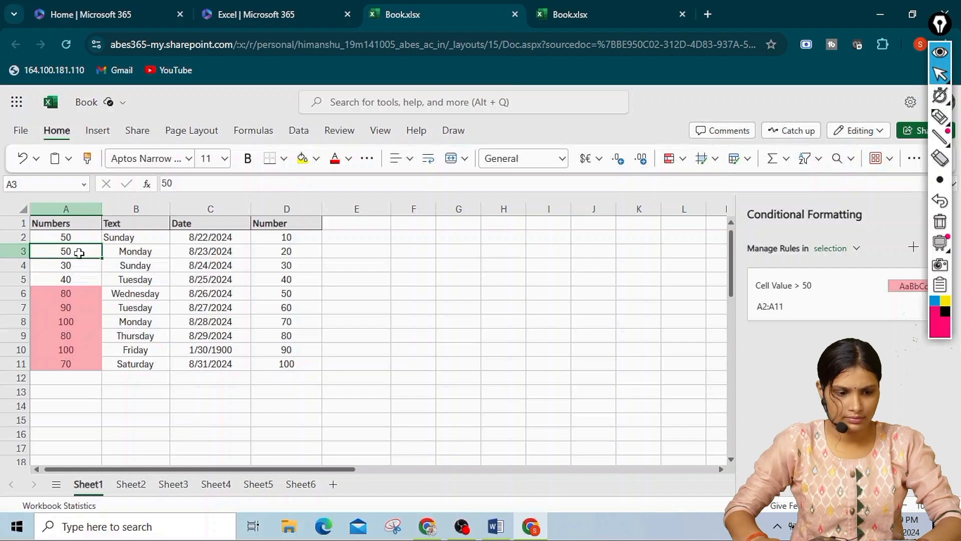
pyautogui.press('Down')
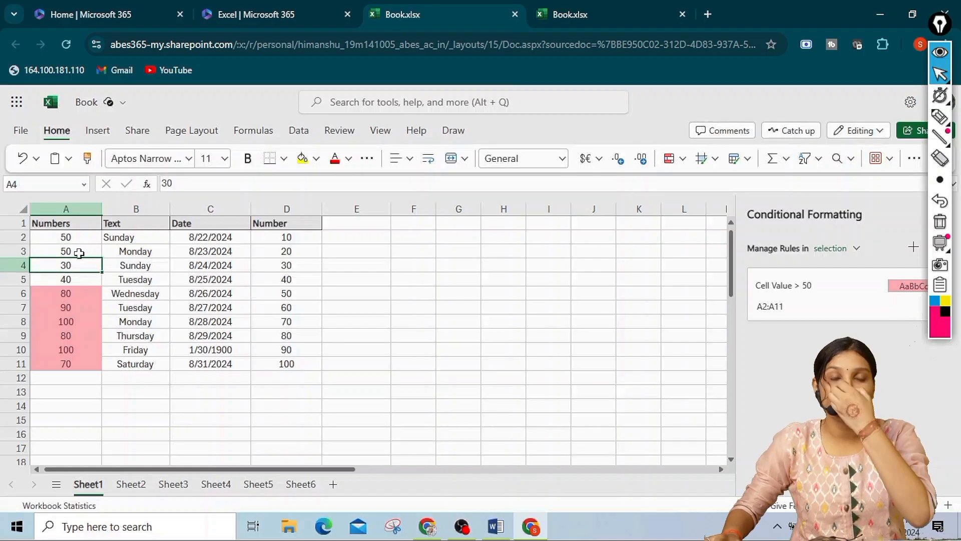
# Change the value in cell A3 to 60 and the value in cell A8 to 40
pyautogui.click(78, 253)
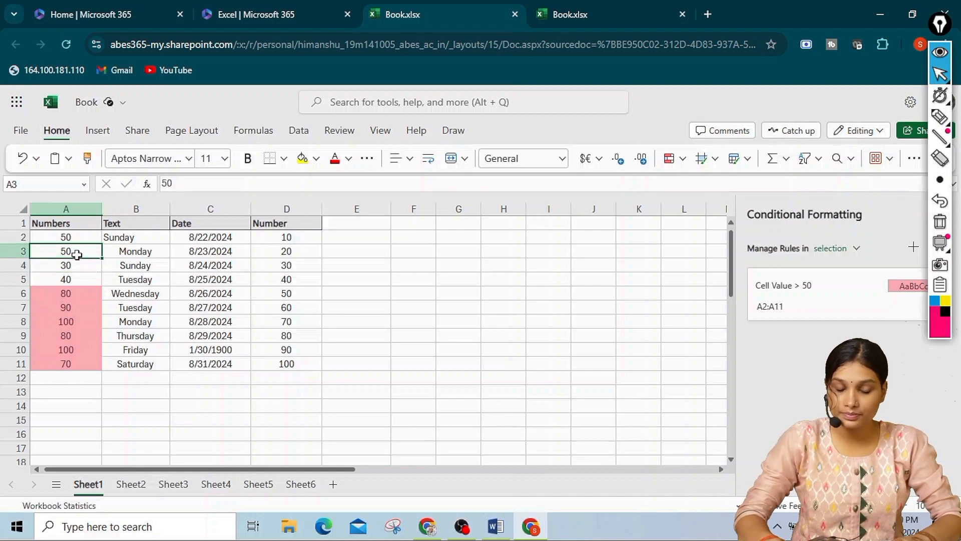
pyautogui.press('BackSpace')
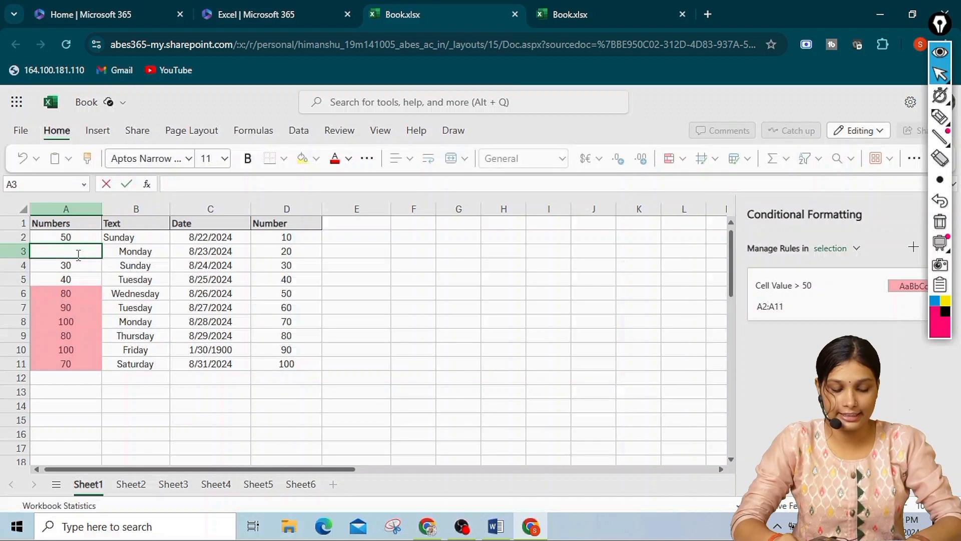
pyautogui.write('60')
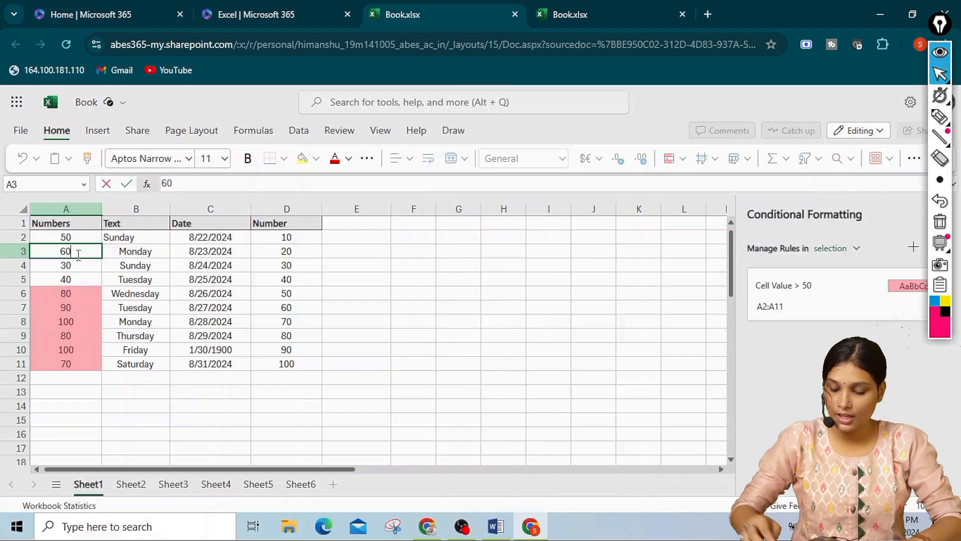
pyautogui.press('Return')
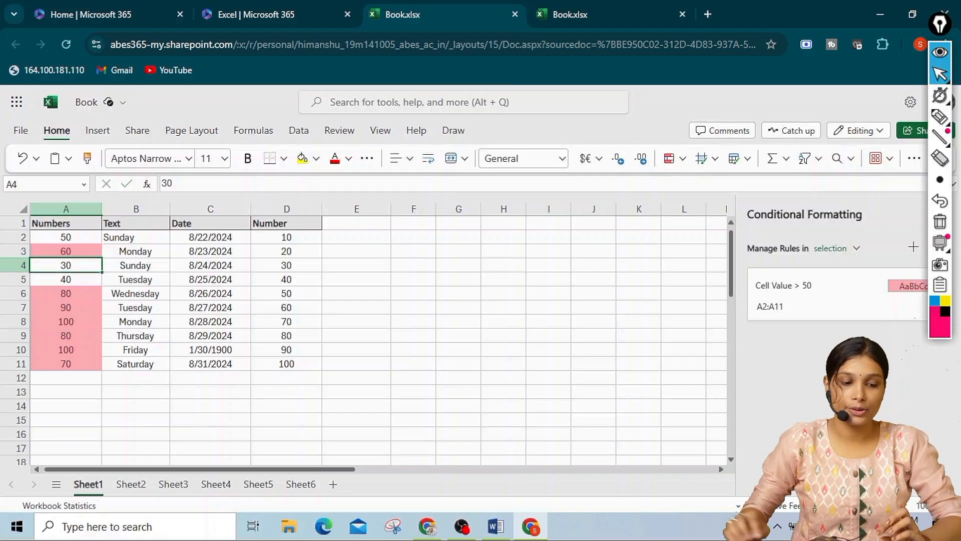
pyautogui.click(69, 320)
pyautogui.write('40')
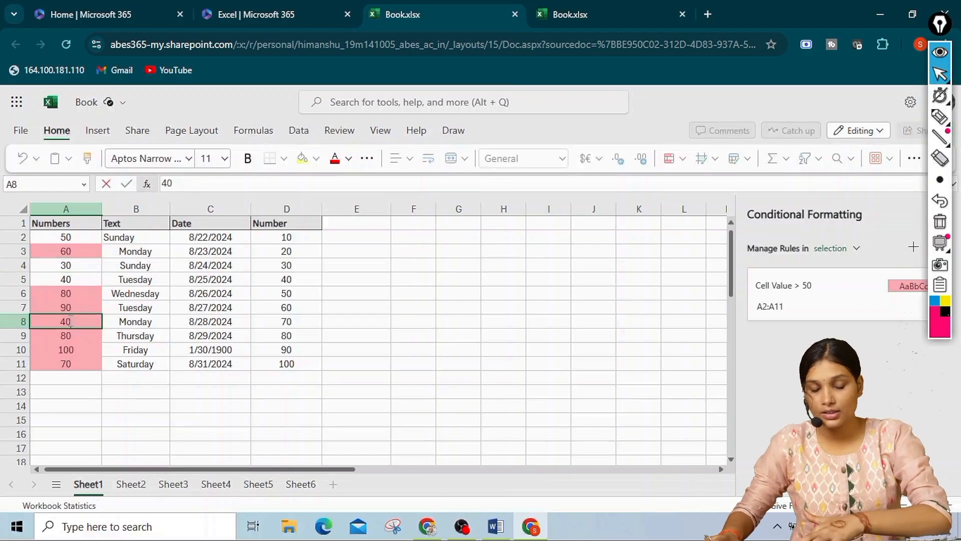
pyautogui.press('Return')
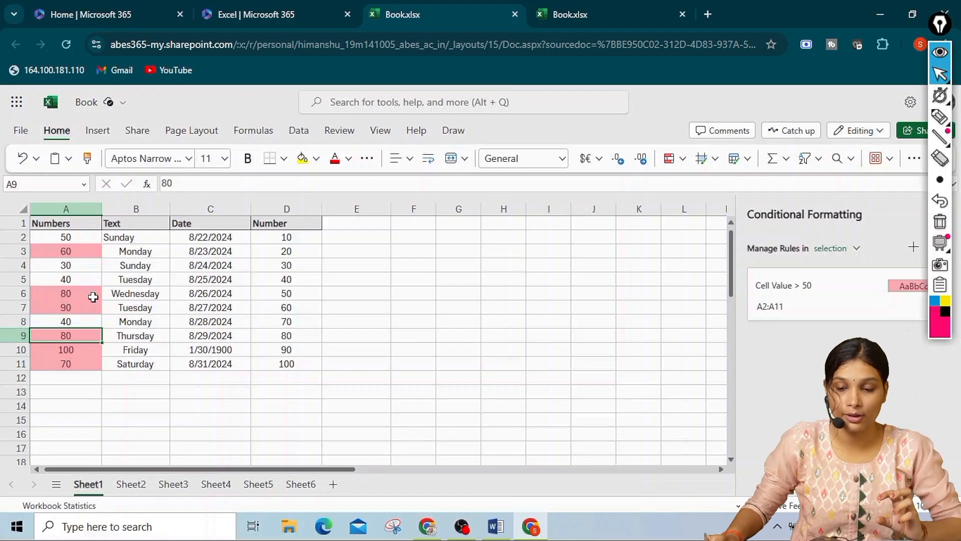
pyautogui.click(370, 225)
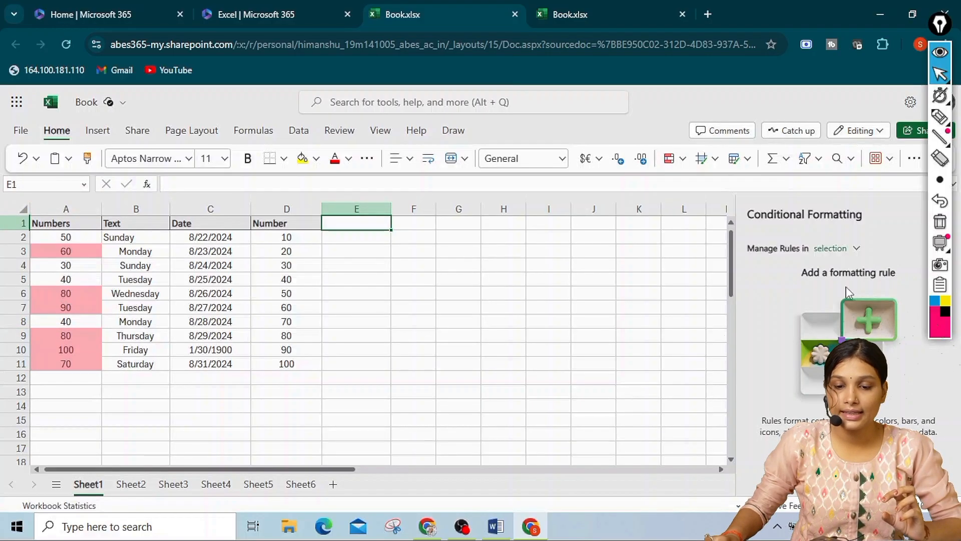
pyautogui.click(680, 161)
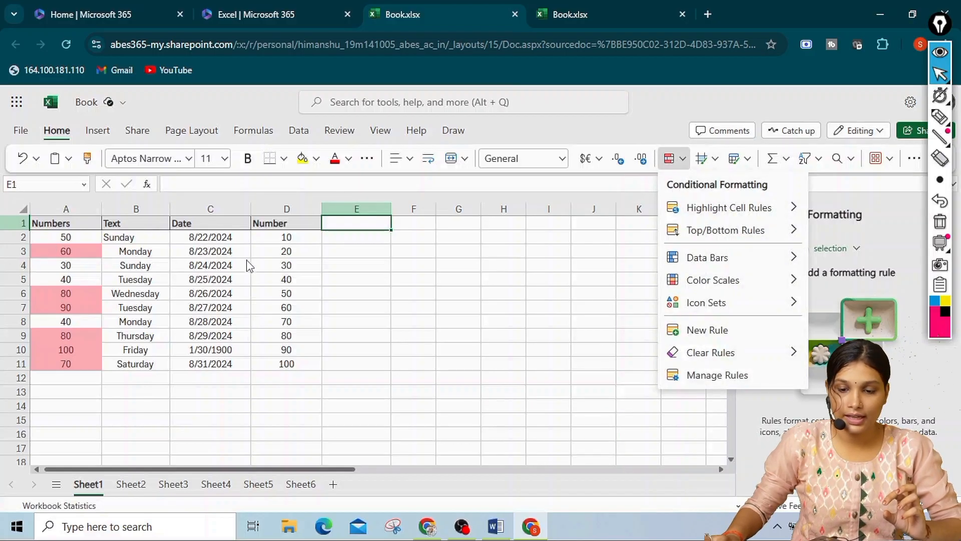
pyautogui.click(277, 248)
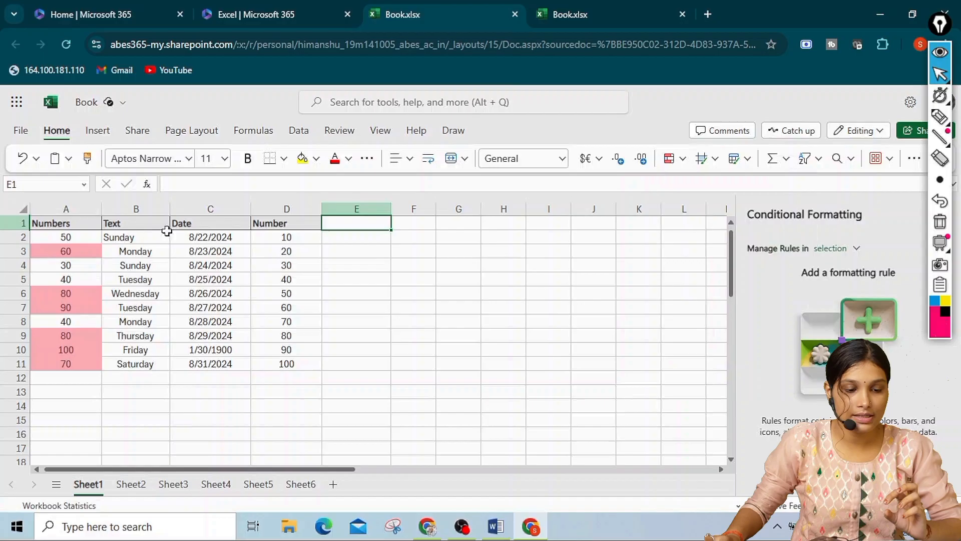
# Add a second conditional formatting rule to A2:A11 that highlights cell values less than 60 with the yellow style
pyautogui.click(54, 235)
pyautogui.moveTo(53, 236); pyautogui.dragTo(69, 364)
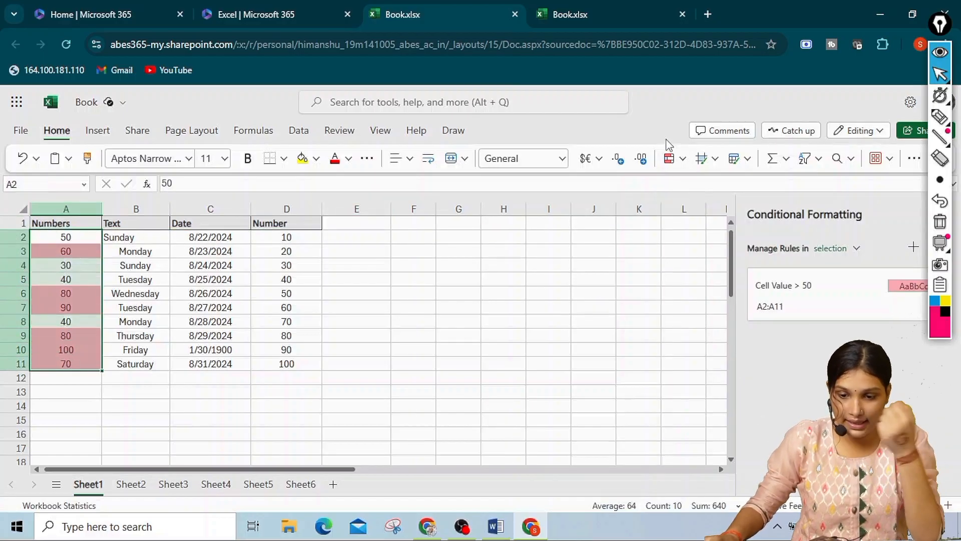
pyautogui.click(682, 159)
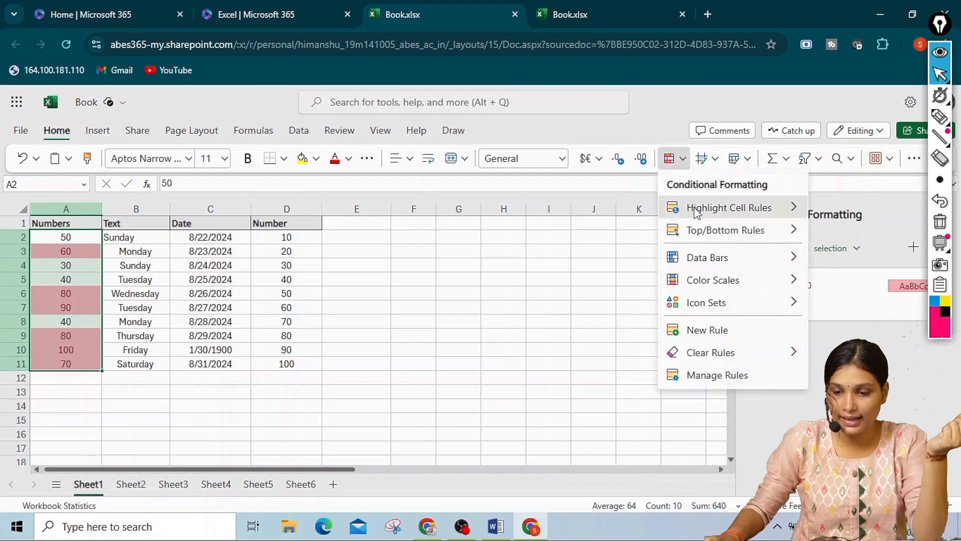
pyautogui.moveTo(766, 208)
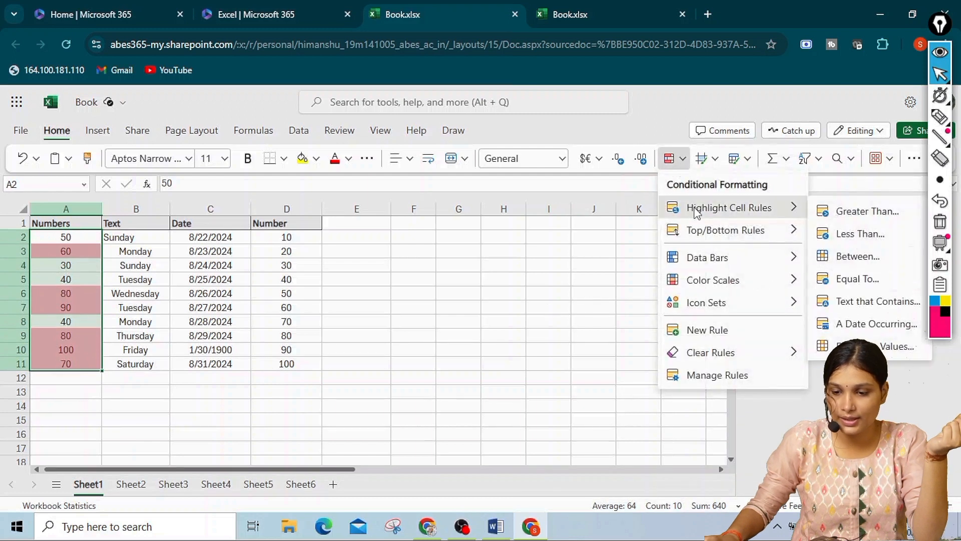
pyautogui.click(874, 234)
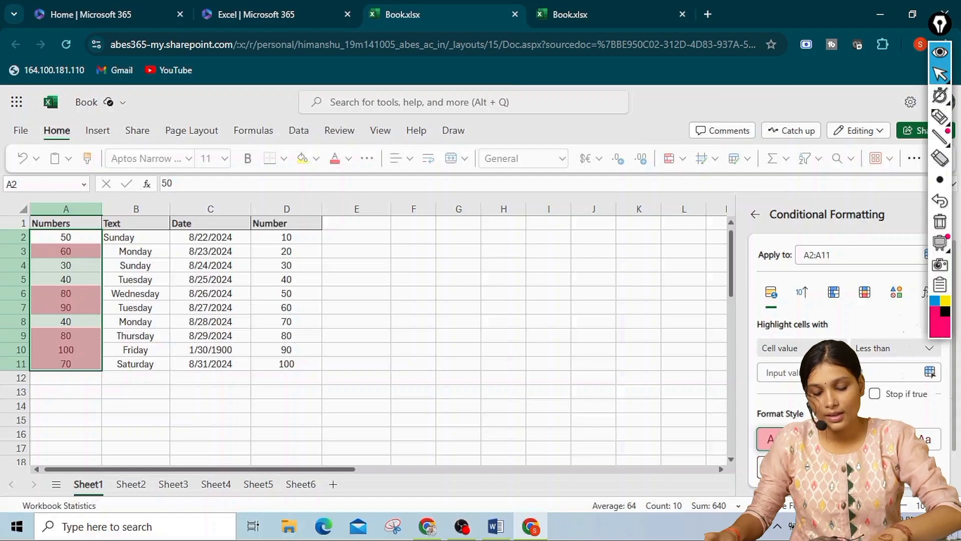
pyautogui.write('60')
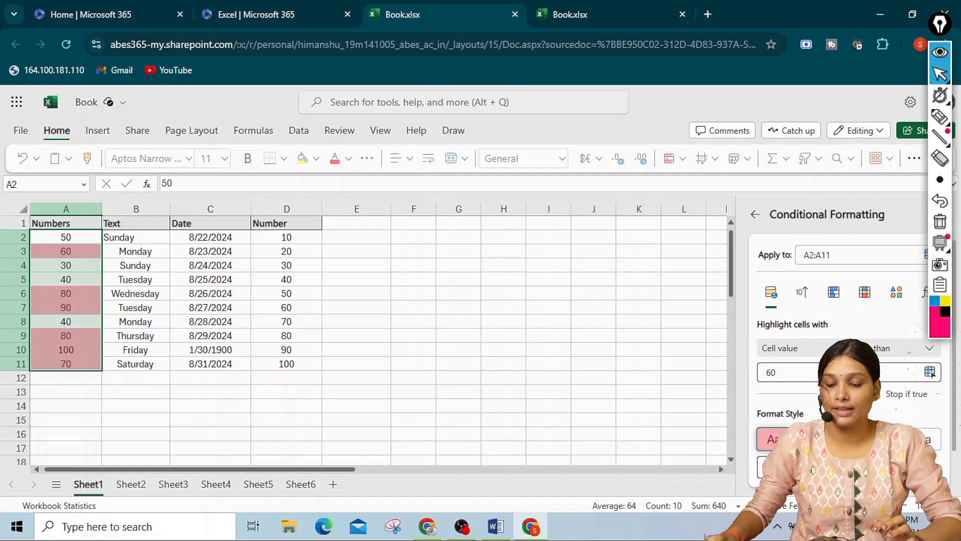
pyautogui.scroll(-1, 932, 373)
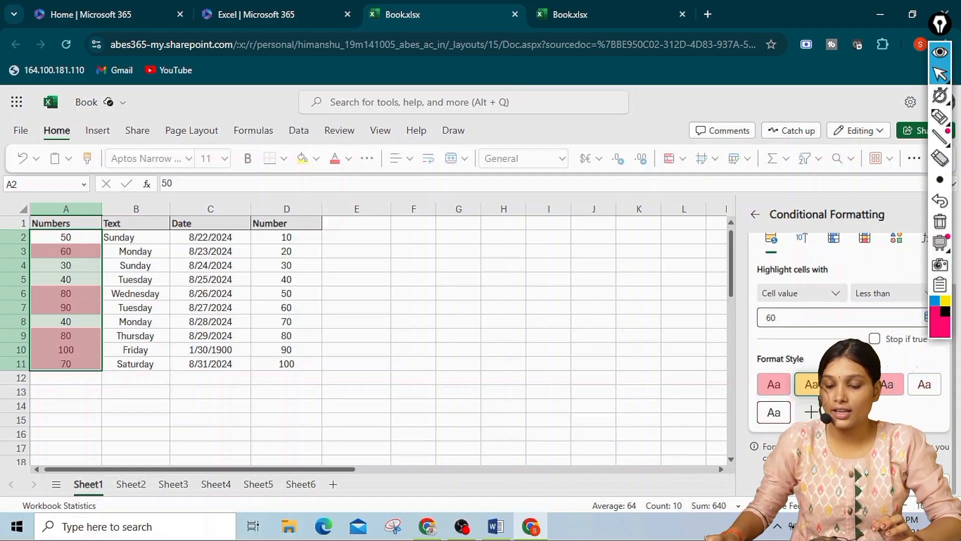
pyautogui.click(835, 482)
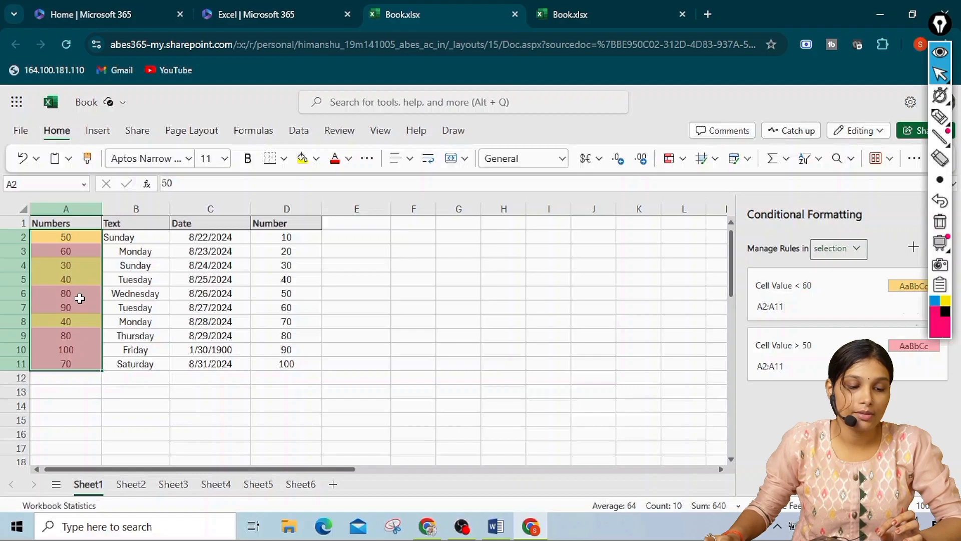
# Change the value in cell A6 to 34 and the value in cell A4 to 90 to test both highlight rules
pyautogui.click(81, 296)
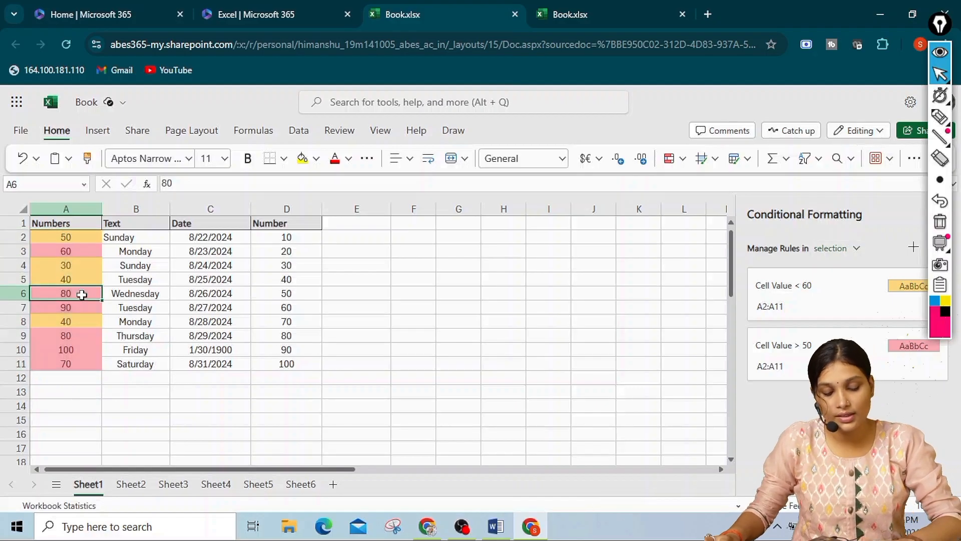
pyautogui.write('34')
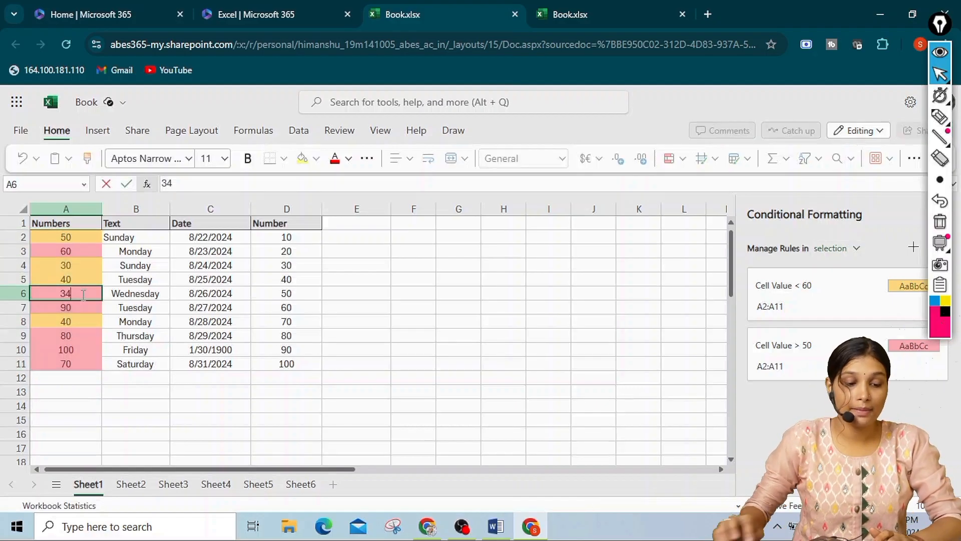
pyautogui.press('Return')
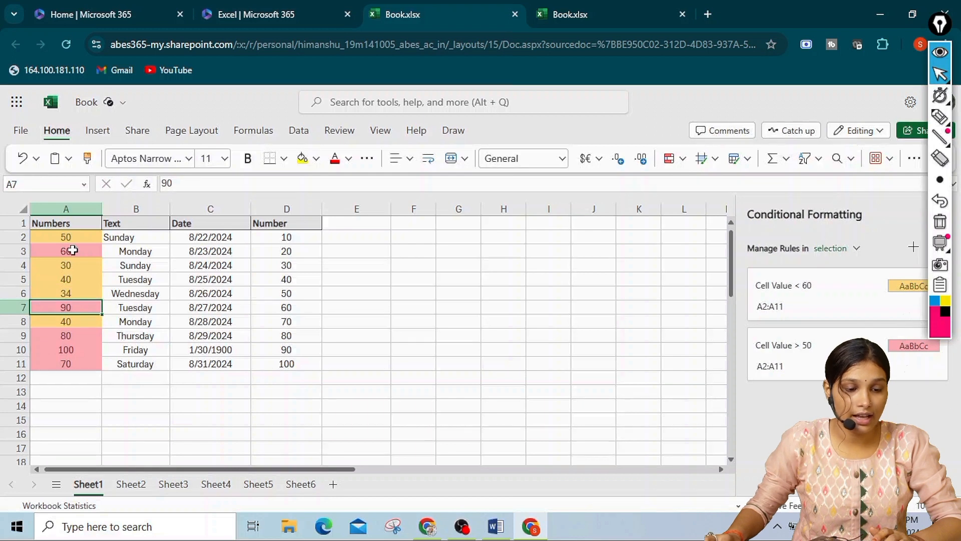
pyautogui.click(63, 265)
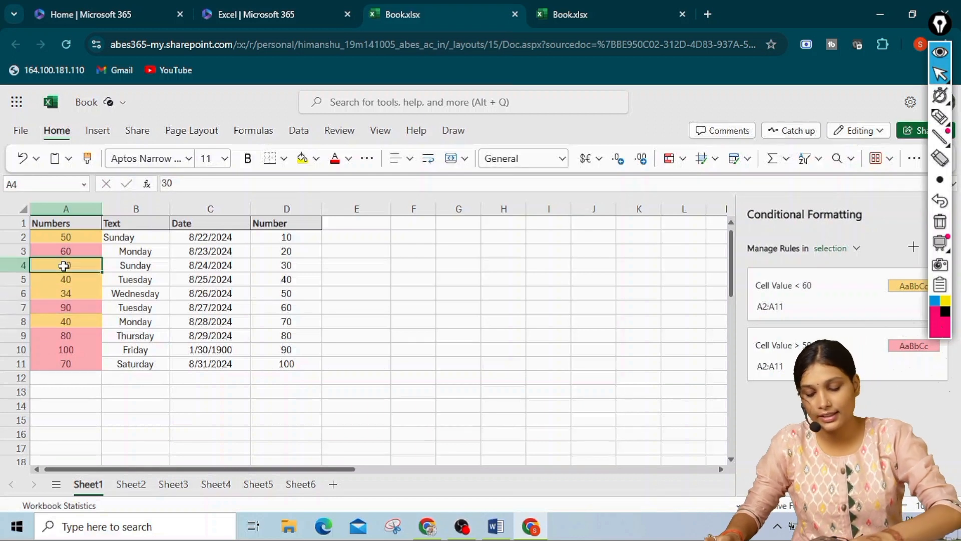
pyautogui.write('90')
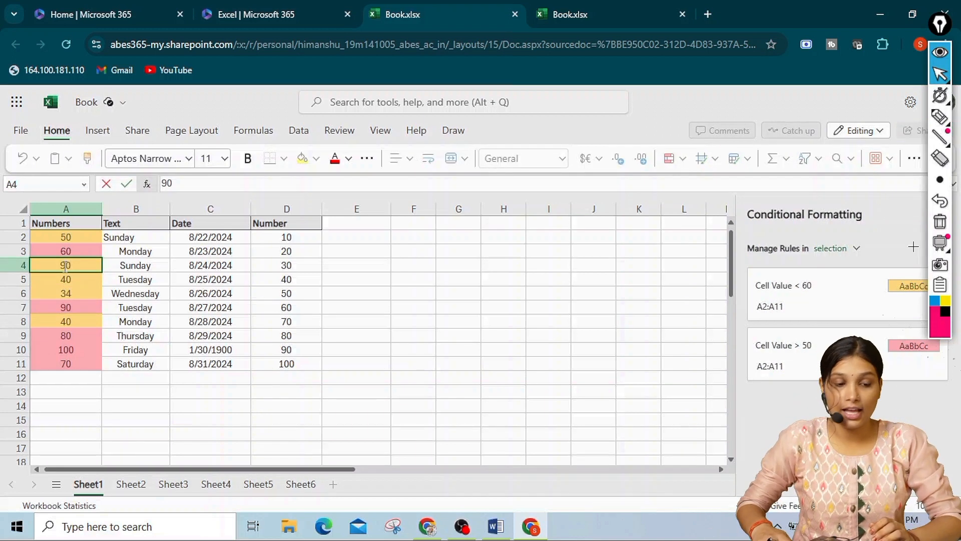
pyautogui.press('Return')
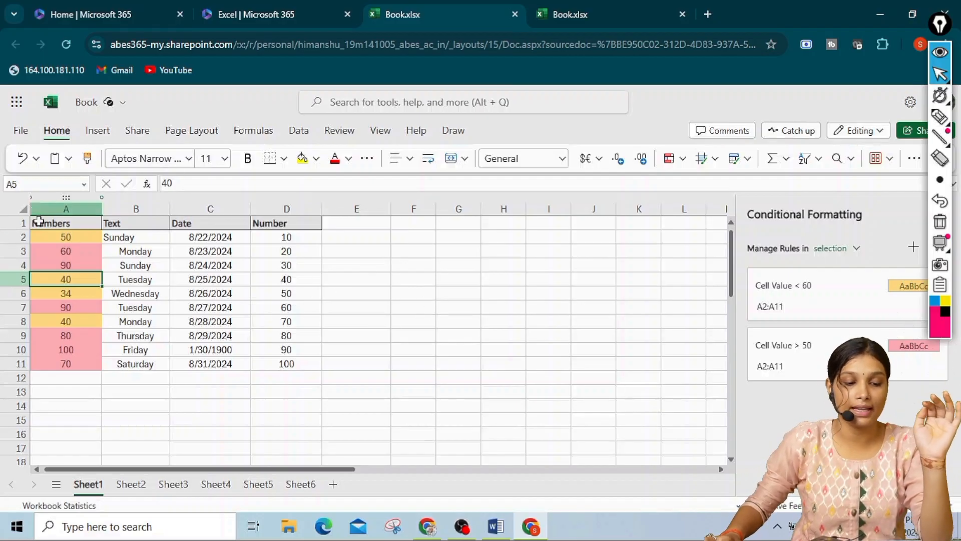
# Clear all conditional formatting rules from the entire sheet
pyautogui.moveTo(73, 238)
pyautogui.mouseDown()
pyautogui.moveTo(84, 371)
pyautogui.moveTo(84, 361)
pyautogui.mouseUp()
pyautogui.click(44, 261)
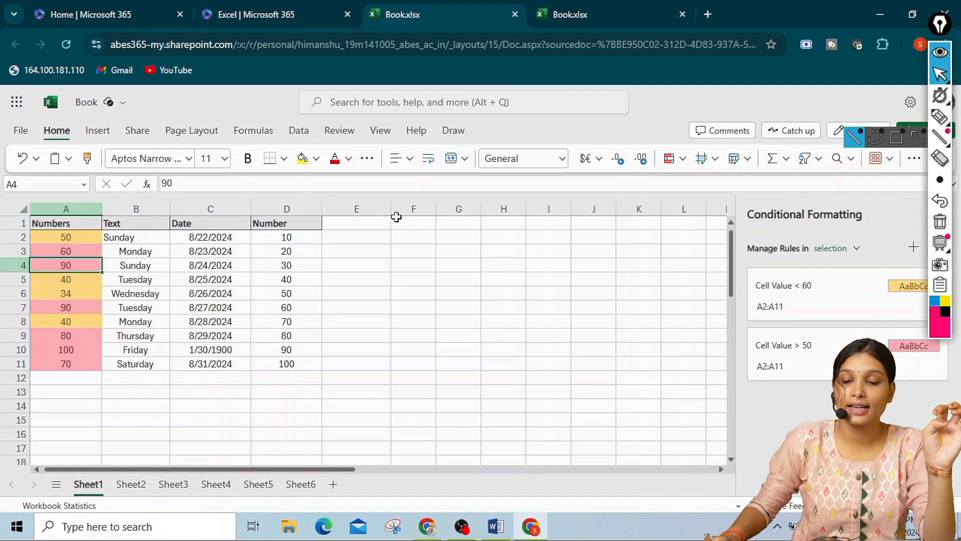
pyautogui.click(681, 161)
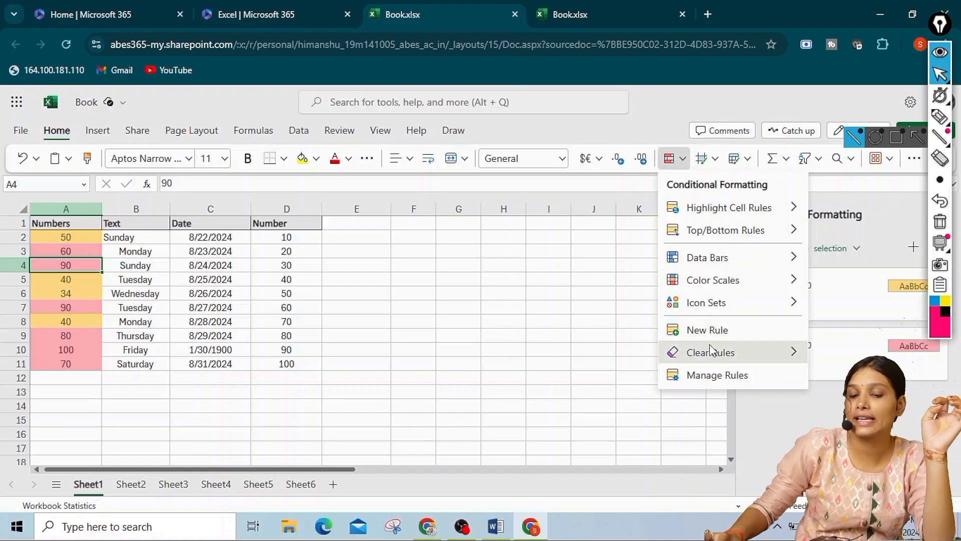
pyautogui.moveTo(712, 350)
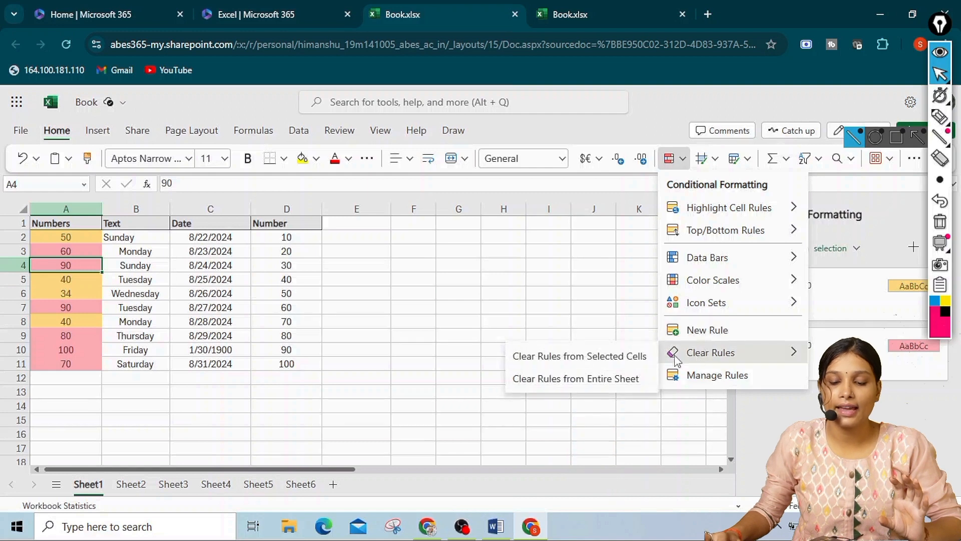
pyautogui.click(640, 379)
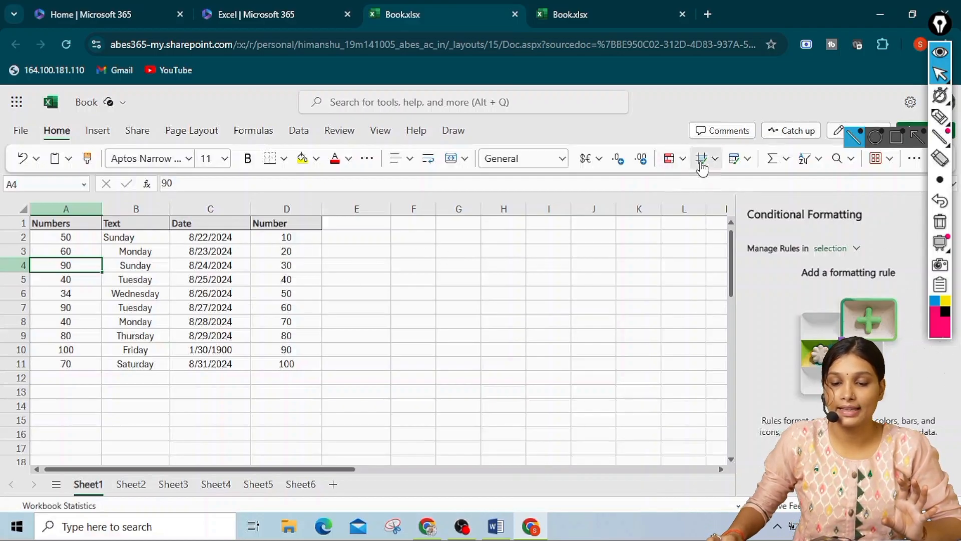
pyautogui.click(678, 161)
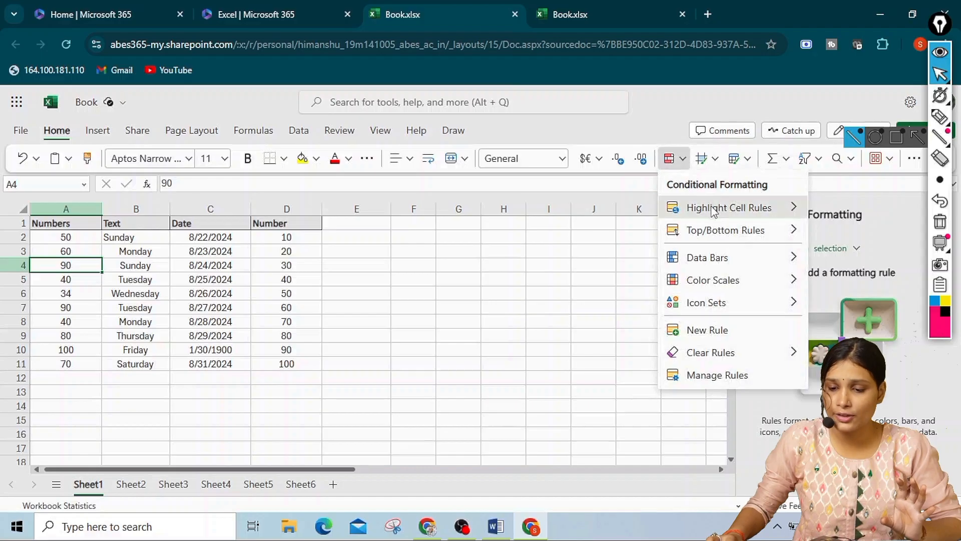
pyautogui.moveTo(726, 207)
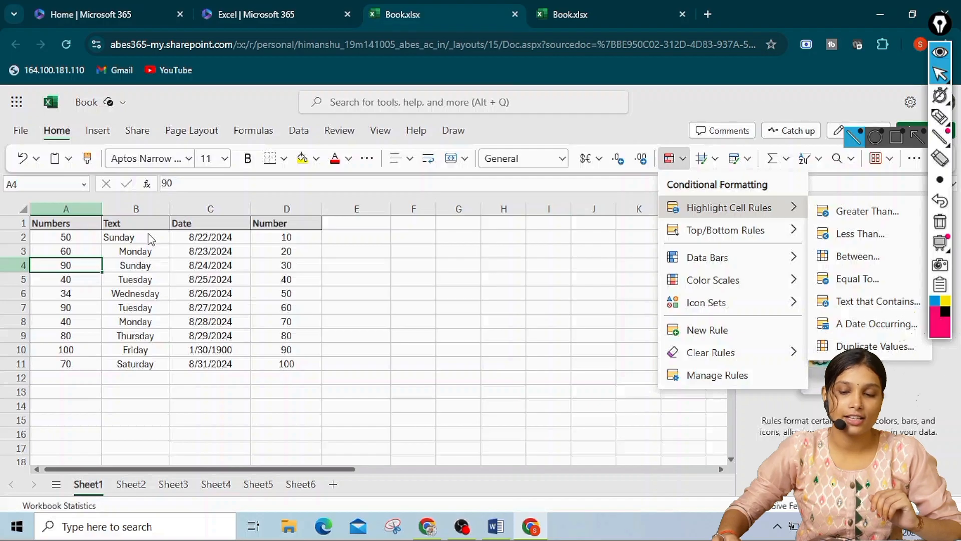
pyautogui.press('Escape')
# Add a conditional formatting rule to B2:B11 that highlights cells containing the text "sunday" with the light red fill style
pyautogui.moveTo(145, 241); pyautogui.dragTo(142, 357)
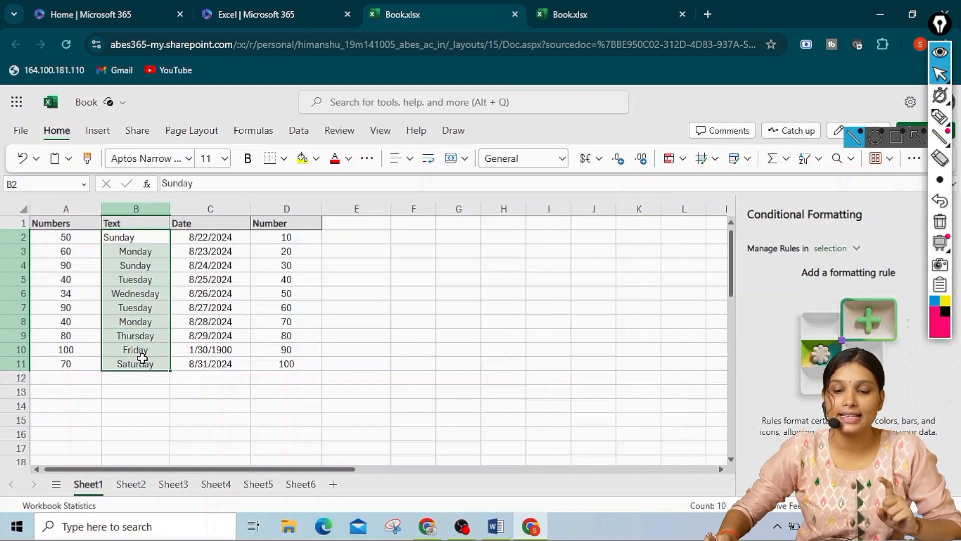
pyautogui.click(684, 159)
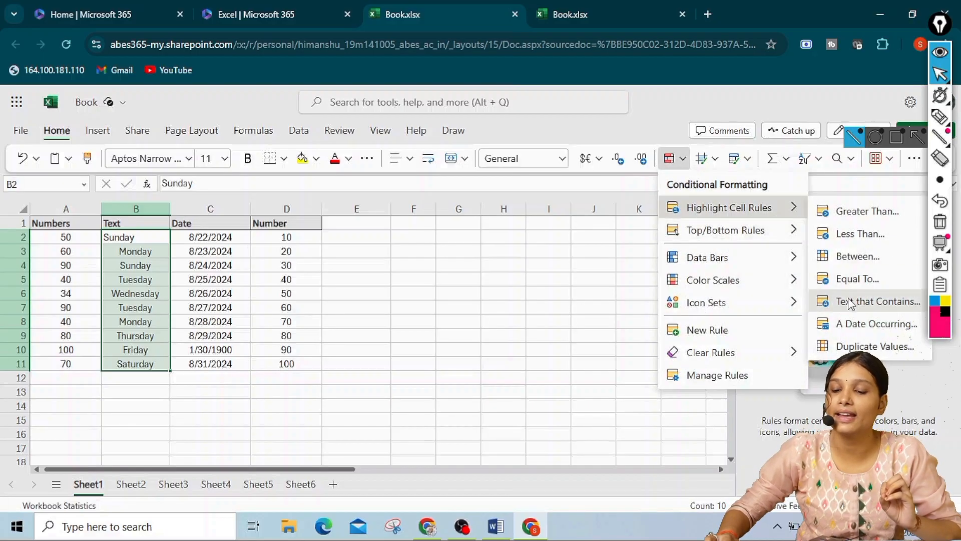
pyautogui.click(850, 301)
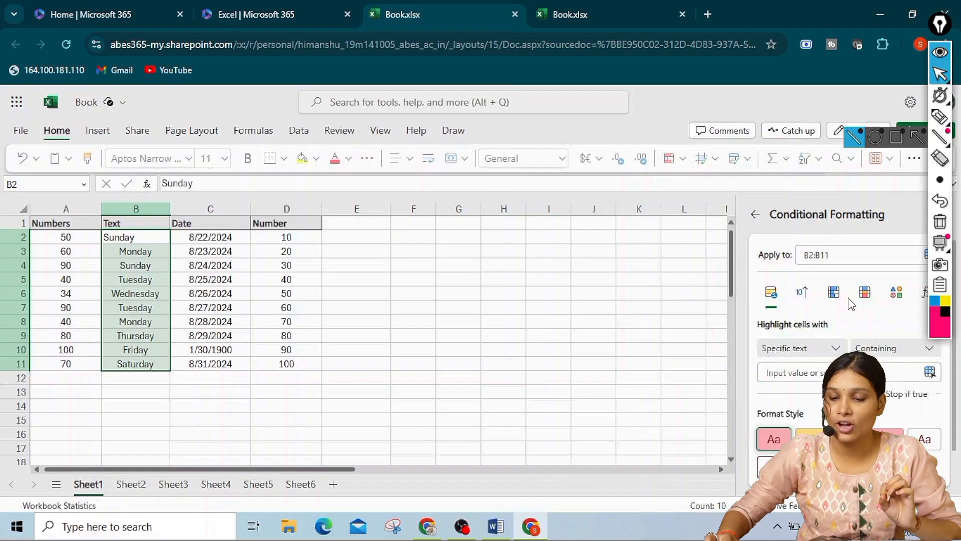
pyautogui.click(787, 371)
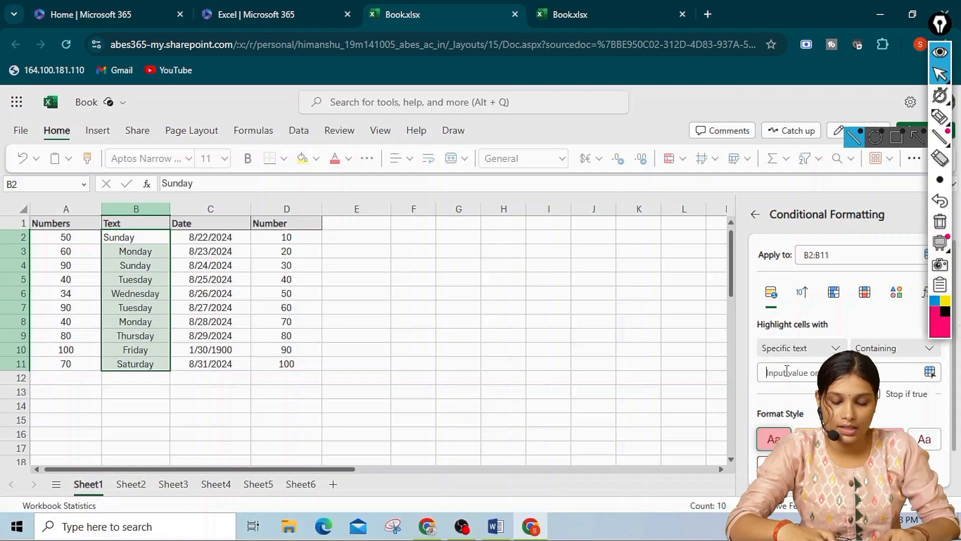
pyautogui.write('sund')
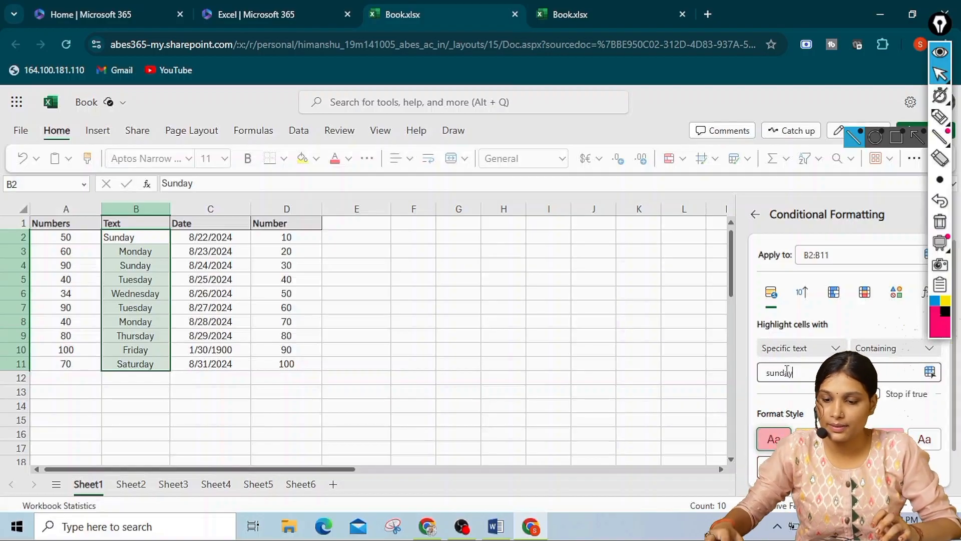
pyautogui.write('ay')
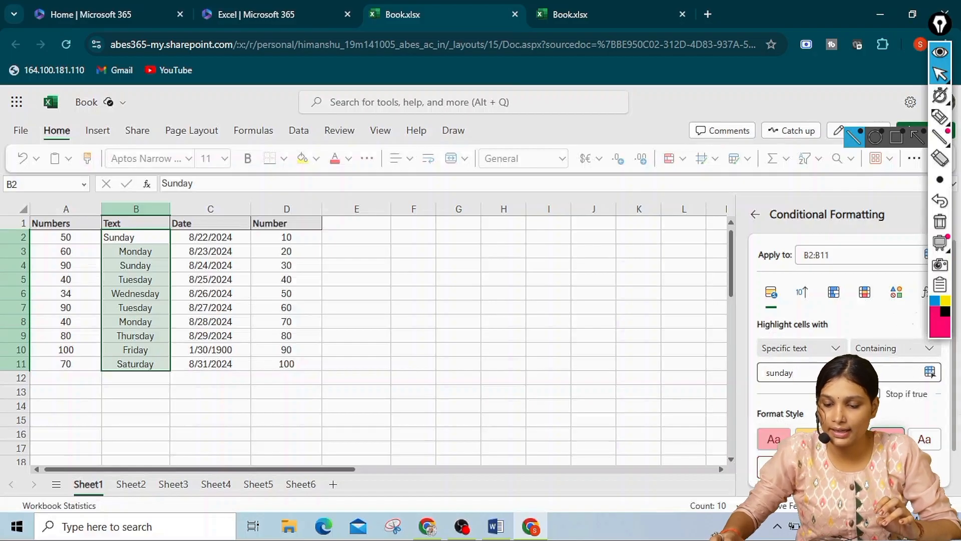
pyautogui.scroll(-2, 846, 351)
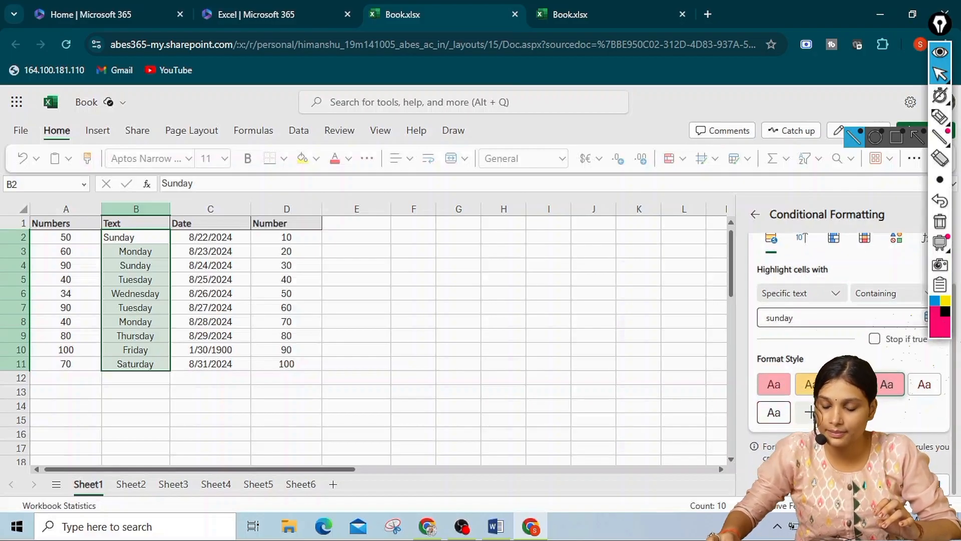
pyautogui.click(800, 484)
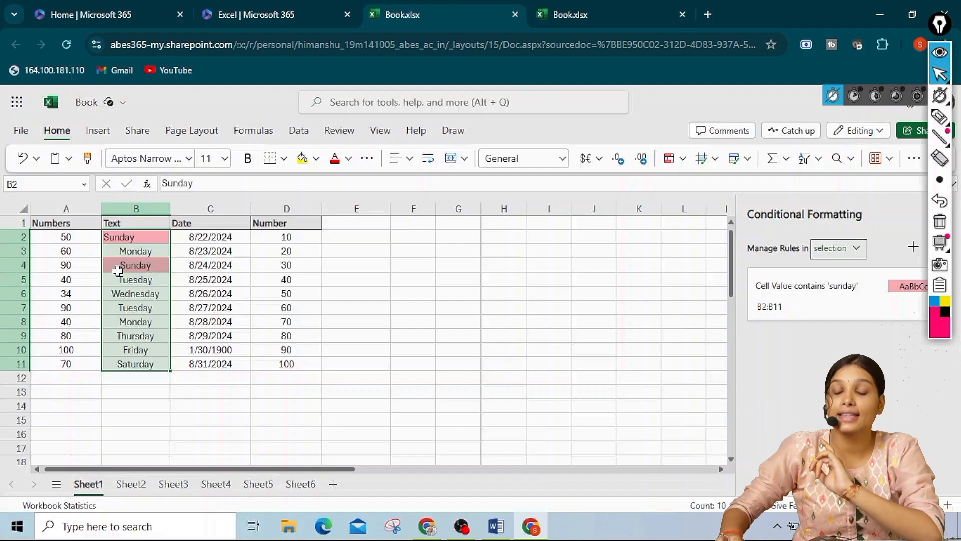
pyautogui.click(684, 165)
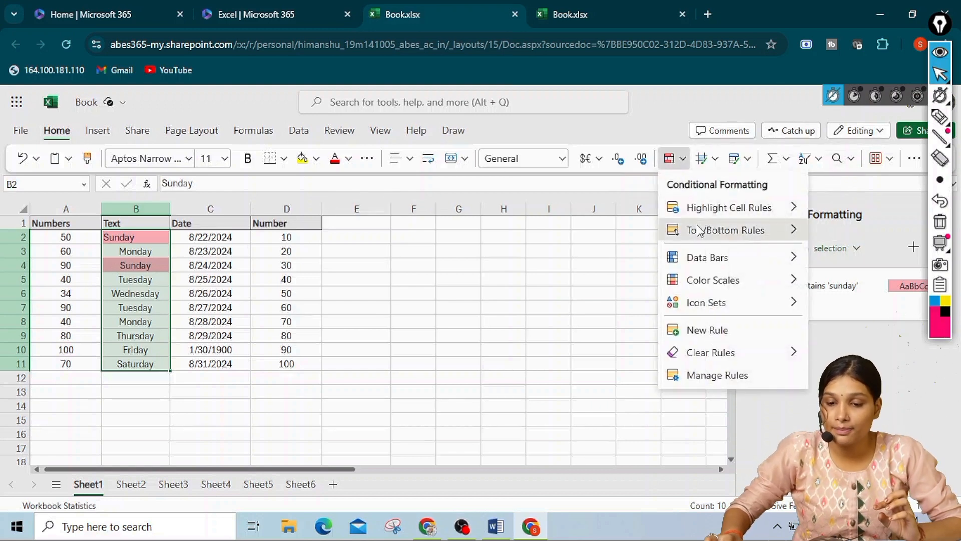
pyautogui.moveTo(714, 212)
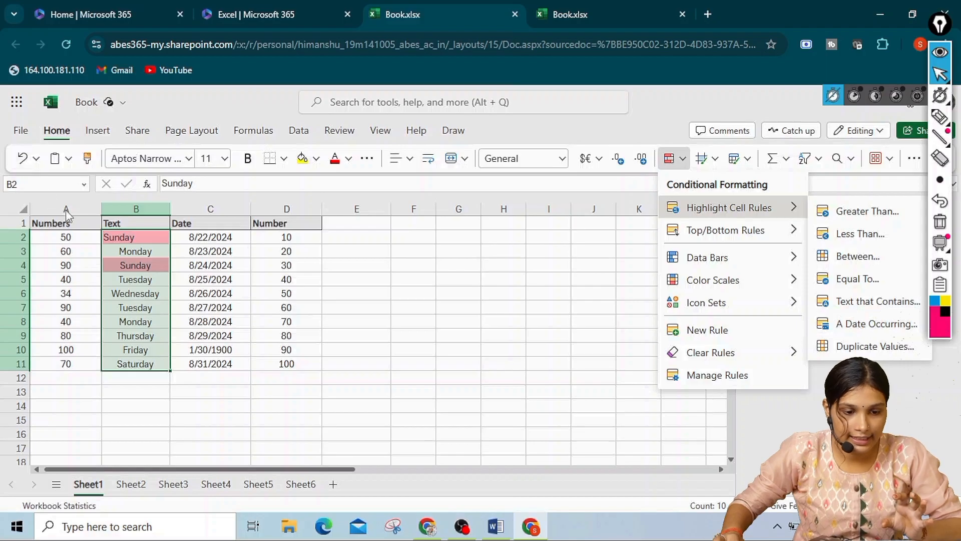
pyautogui.click(210, 243)
pyautogui.click(207, 237)
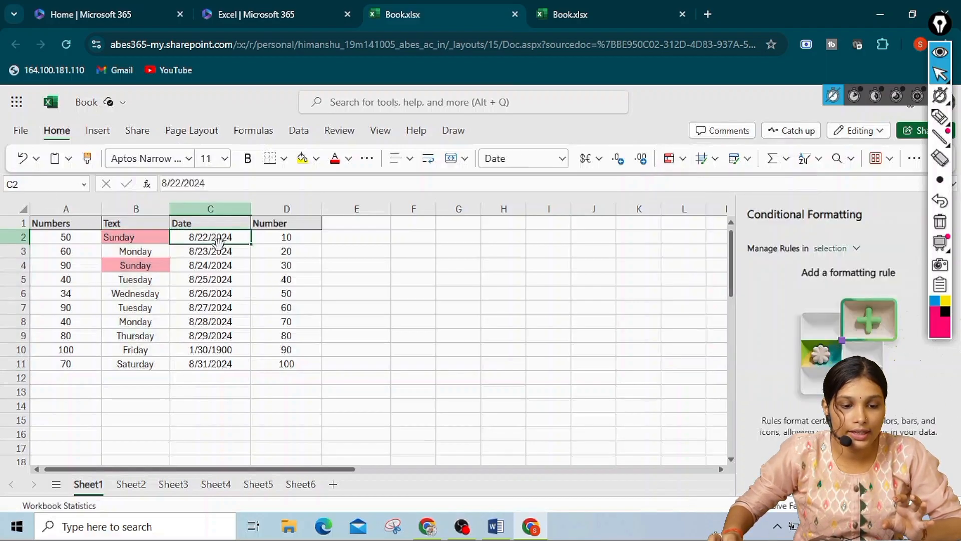
pyautogui.click(205, 262)
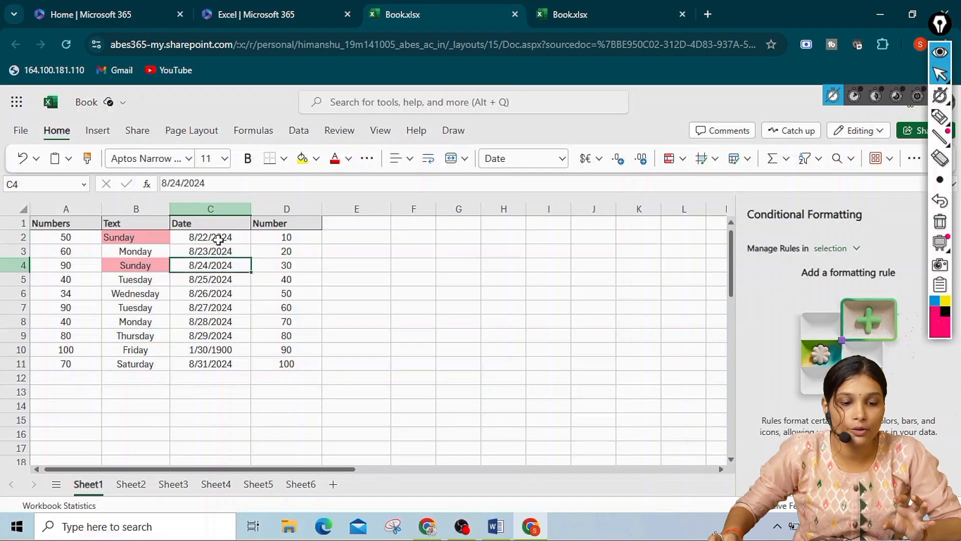
# Add a conditional formatting rule to C2:C11 that highlights dates occurring next week with the green style
pyautogui.moveTo(218, 241); pyautogui.dragTo(234, 364)
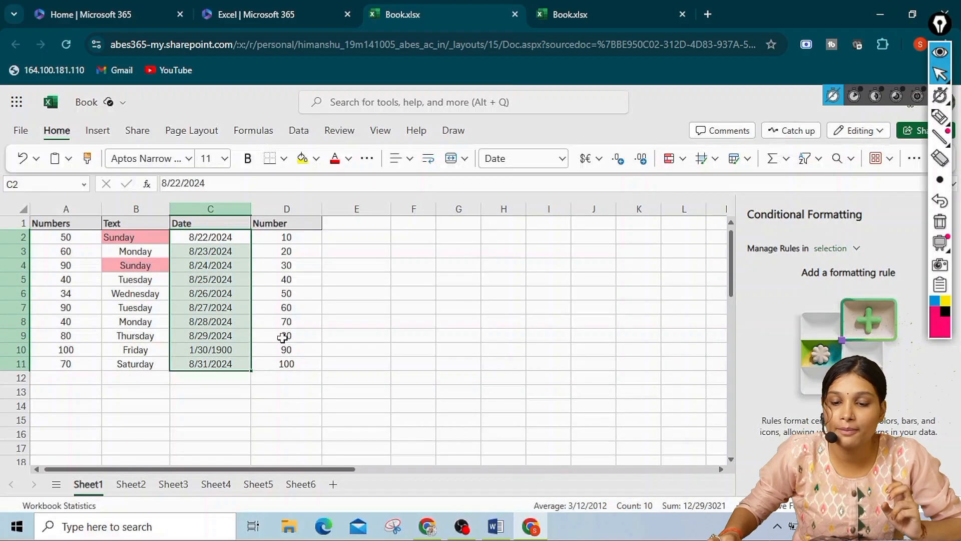
pyautogui.click(683, 159)
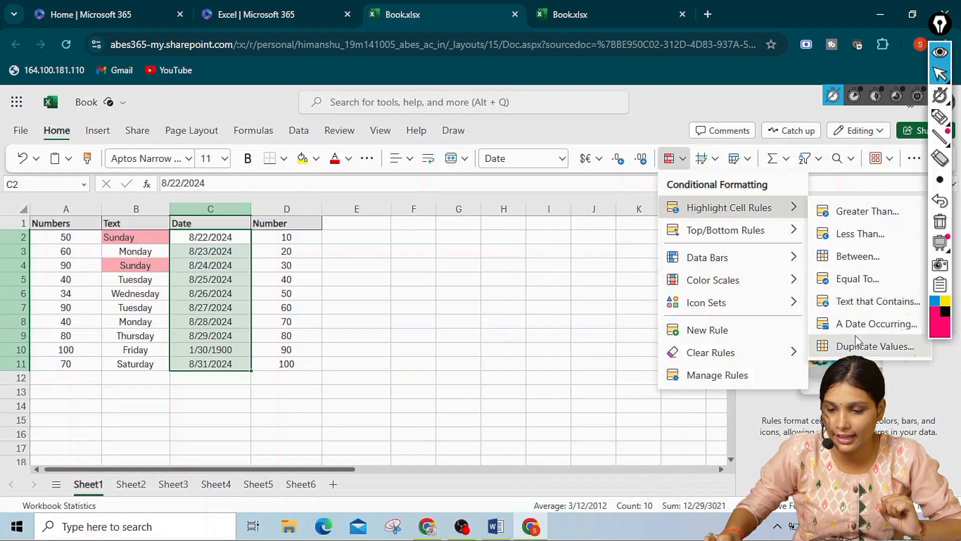
pyautogui.click(866, 325)
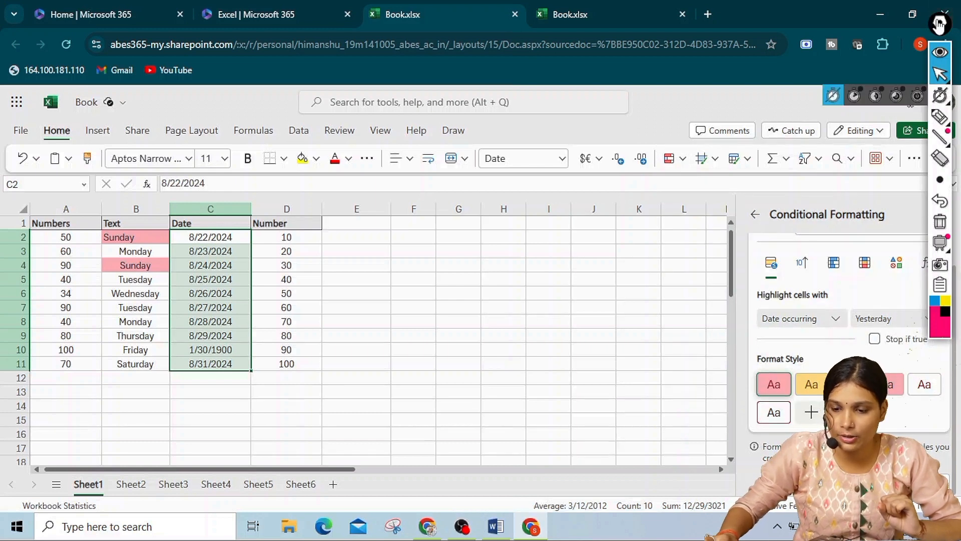
pyautogui.moveTo(939, 24)
pyautogui.mouseDown()
pyautogui.moveTo(875, 71)
pyautogui.moveTo(663, 105)
pyautogui.mouseUp()
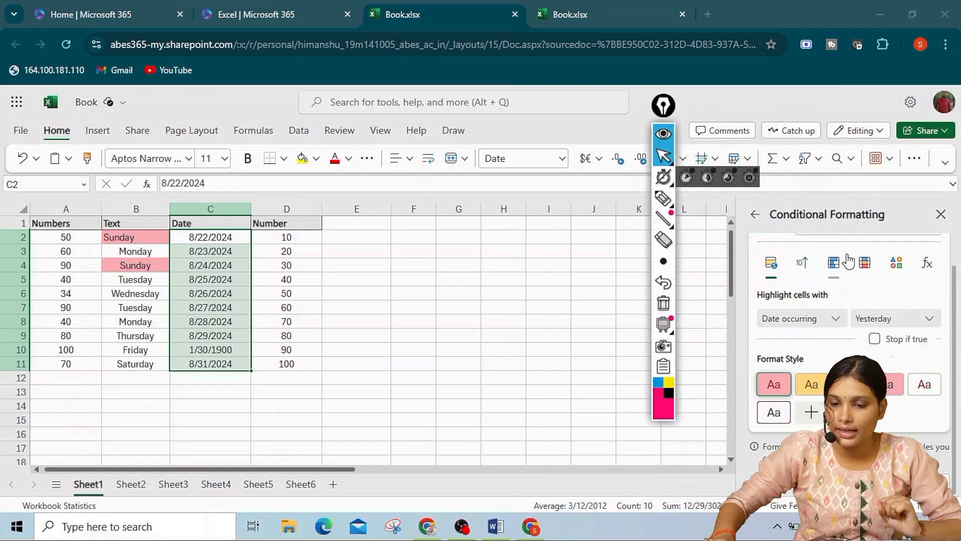
pyautogui.click(835, 324)
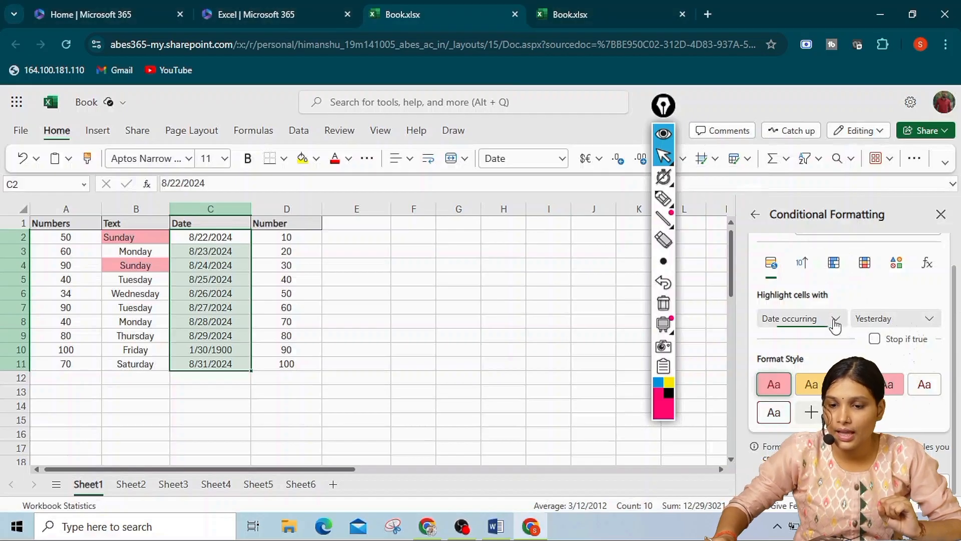
pyautogui.click(933, 319)
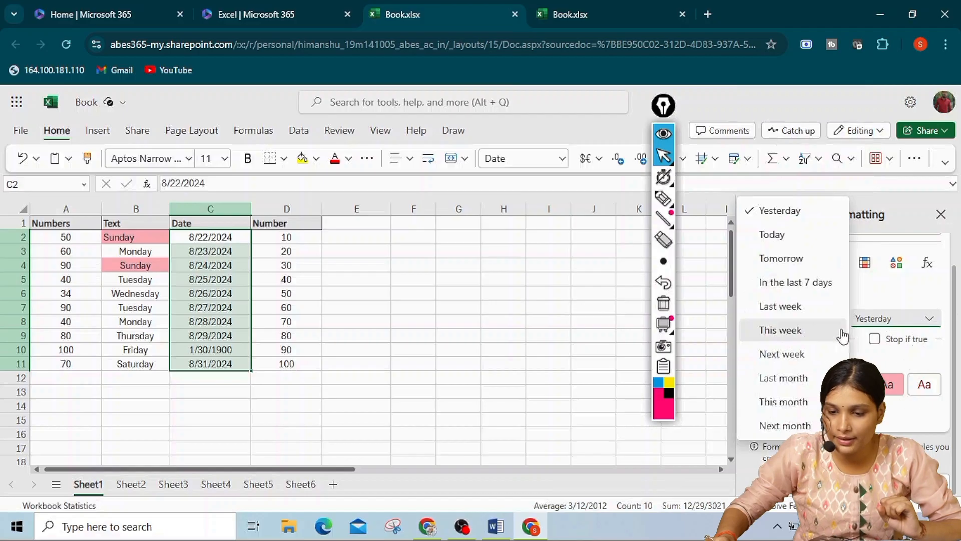
pyautogui.click(793, 354)
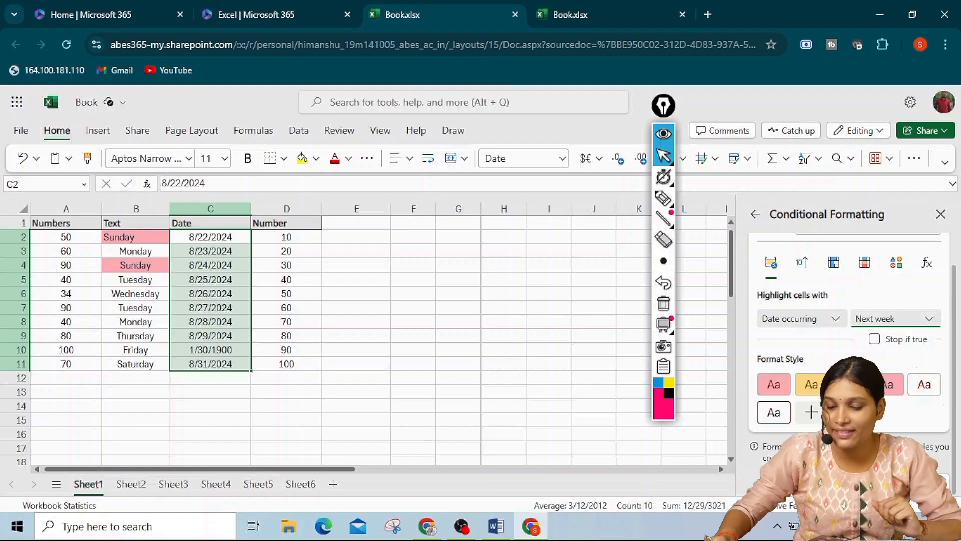
pyautogui.click(868, 483)
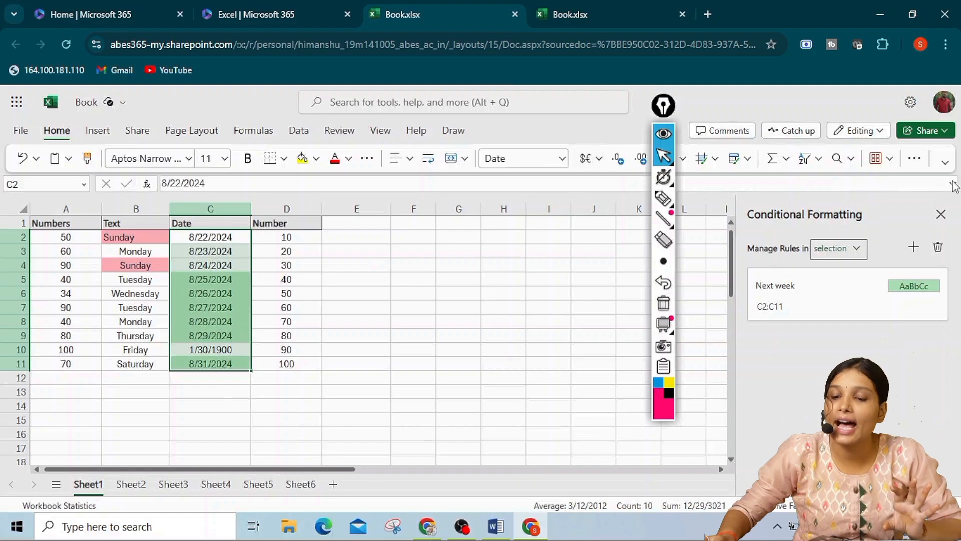
# Close the Conditional Formatting pane and select cell D6 in the Number column
pyautogui.click(940, 215)
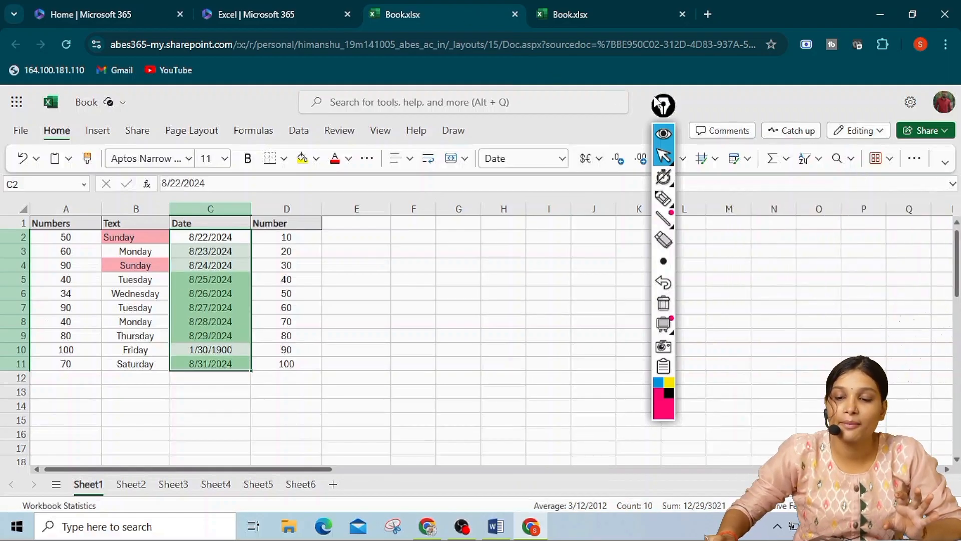
pyautogui.moveTo(661, 105); pyautogui.dragTo(940, 160)
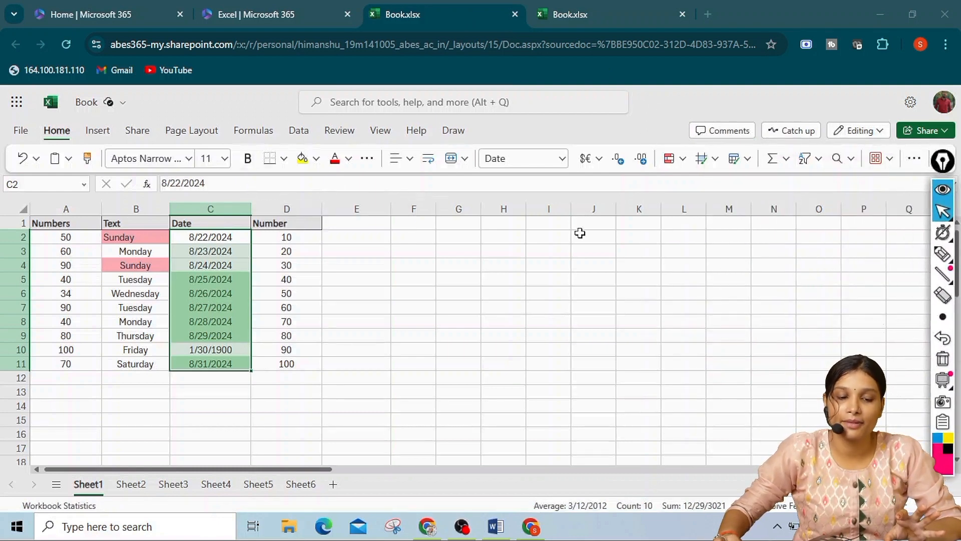
pyautogui.click(313, 293)
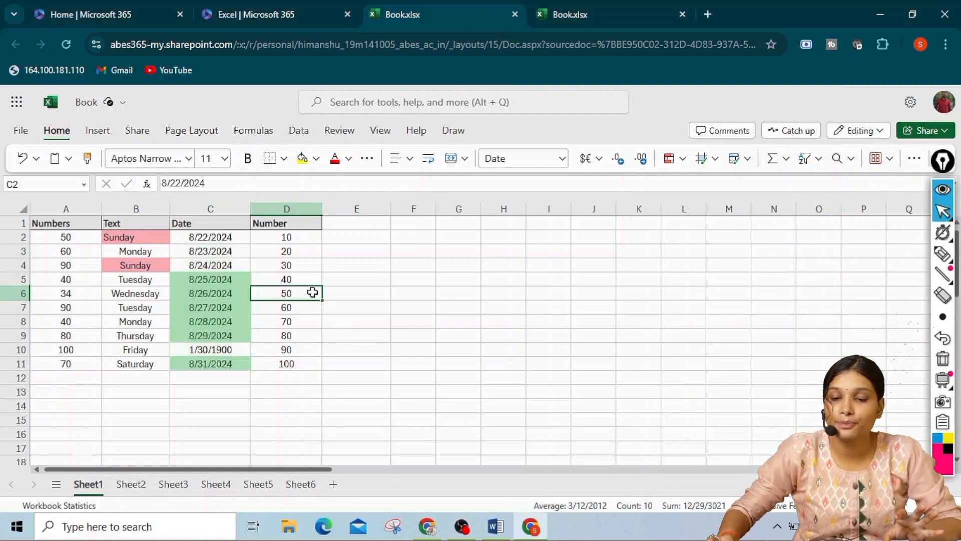
# Clear the text and date conditional formatting rules from the entire sheet
pyautogui.click(682, 159)
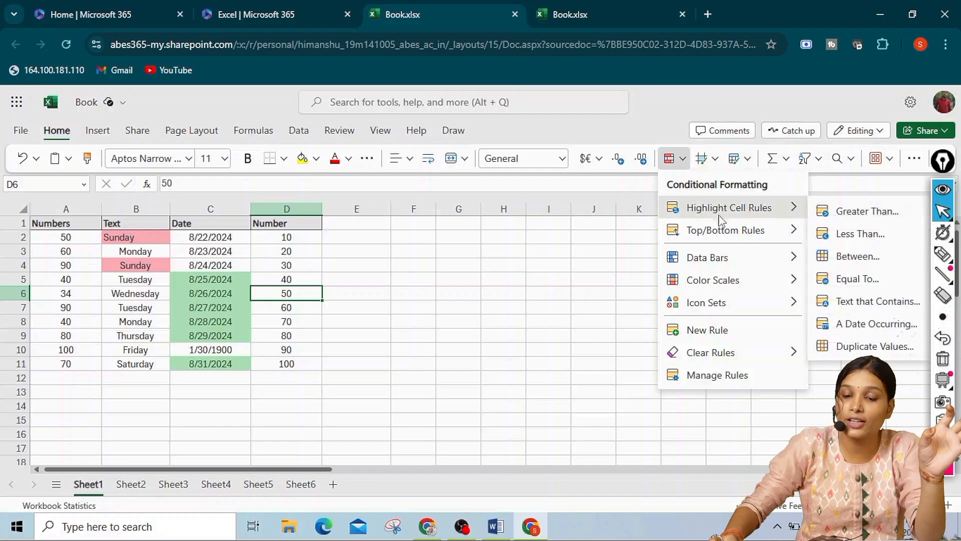
pyautogui.moveTo(703, 356)
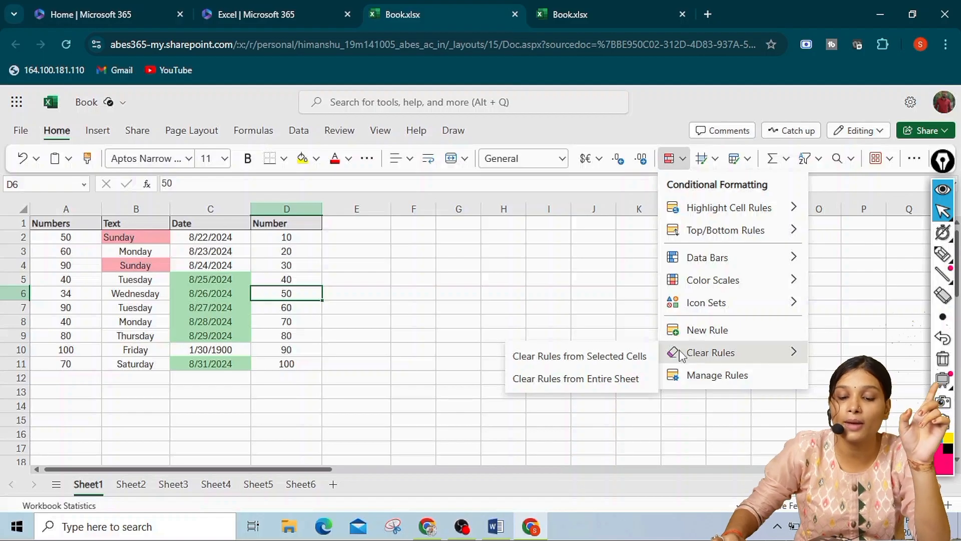
pyautogui.click(631, 380)
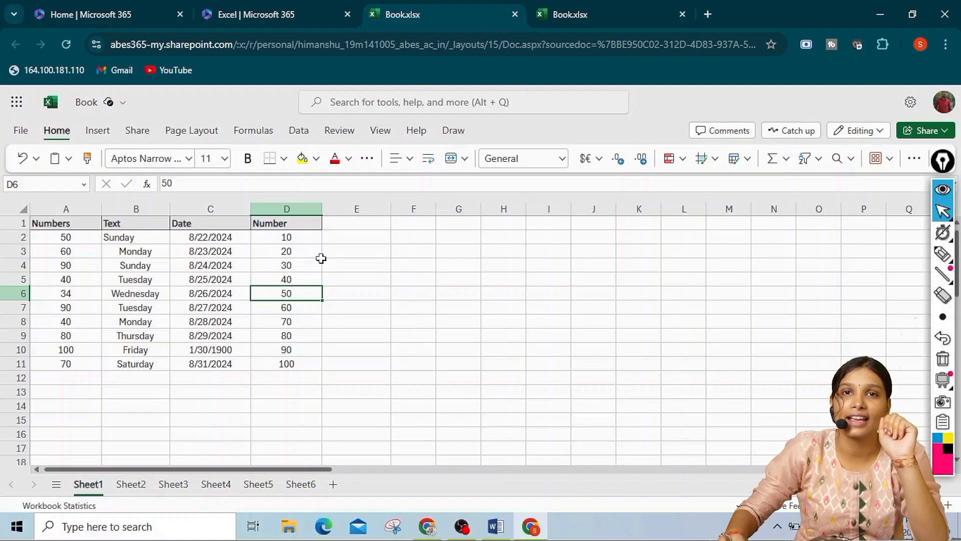
# Add a conditional formatting rule to D2:D11 that highlights duplicate values with the light red style
pyautogui.click(673, 160)
pyautogui.moveTo(711, 210)
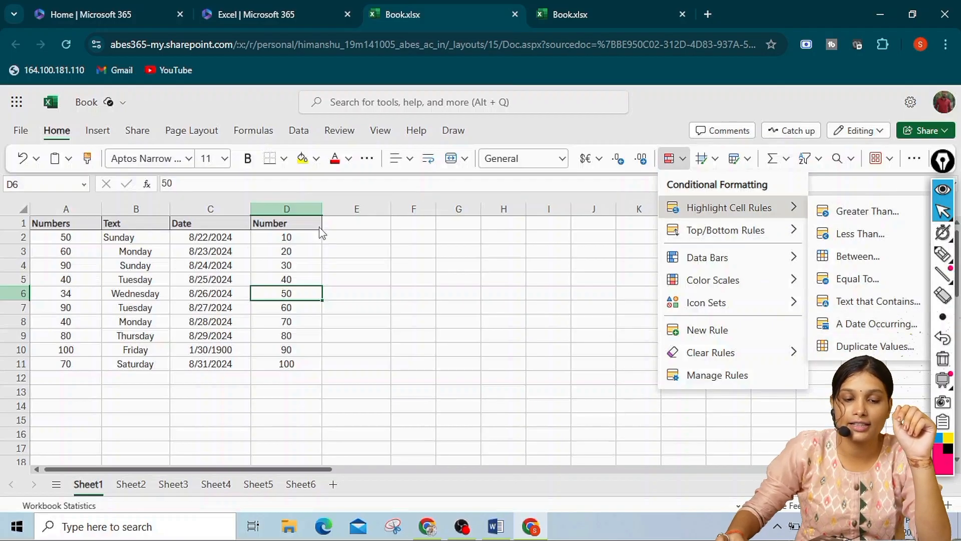
pyautogui.click(303, 238)
pyautogui.click(311, 237)
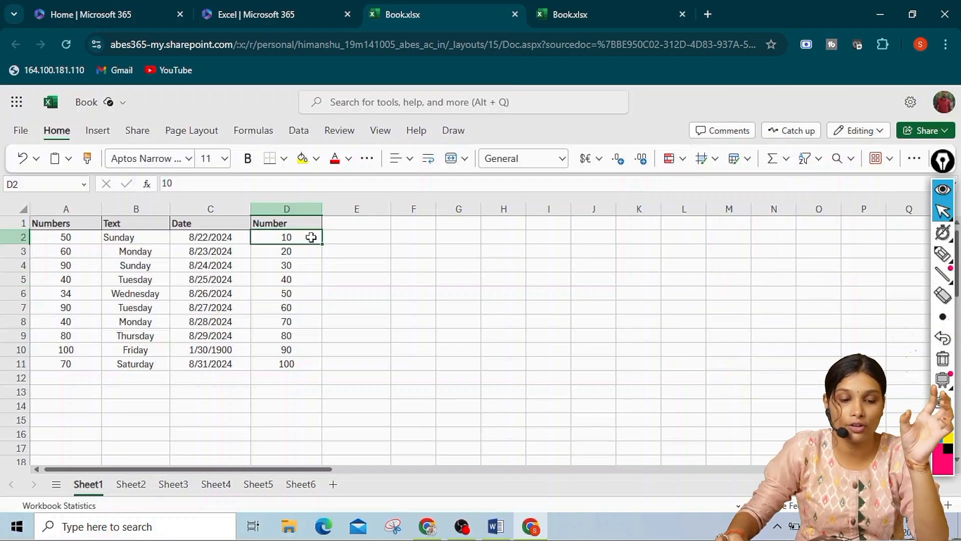
pyautogui.moveTo(304, 240); pyautogui.dragTo(305, 361)
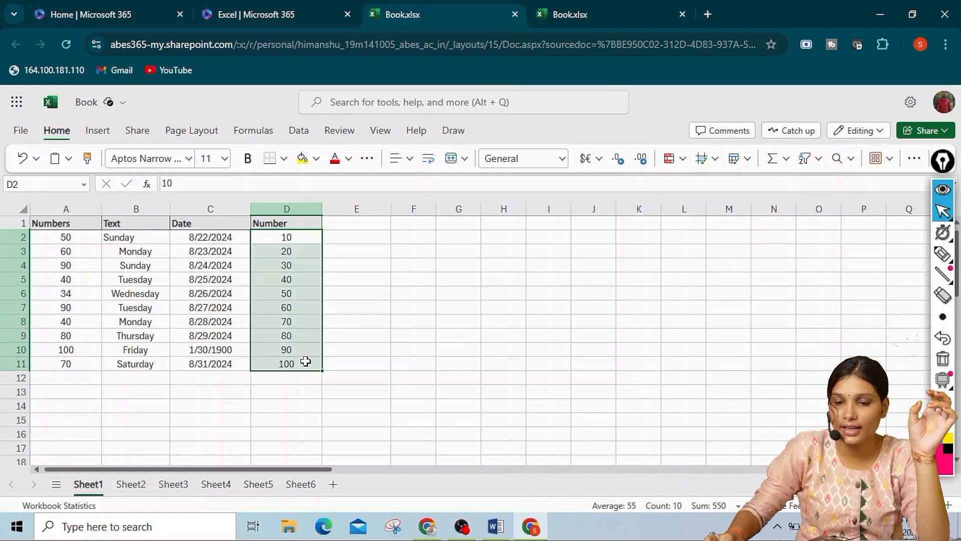
pyautogui.click(682, 160)
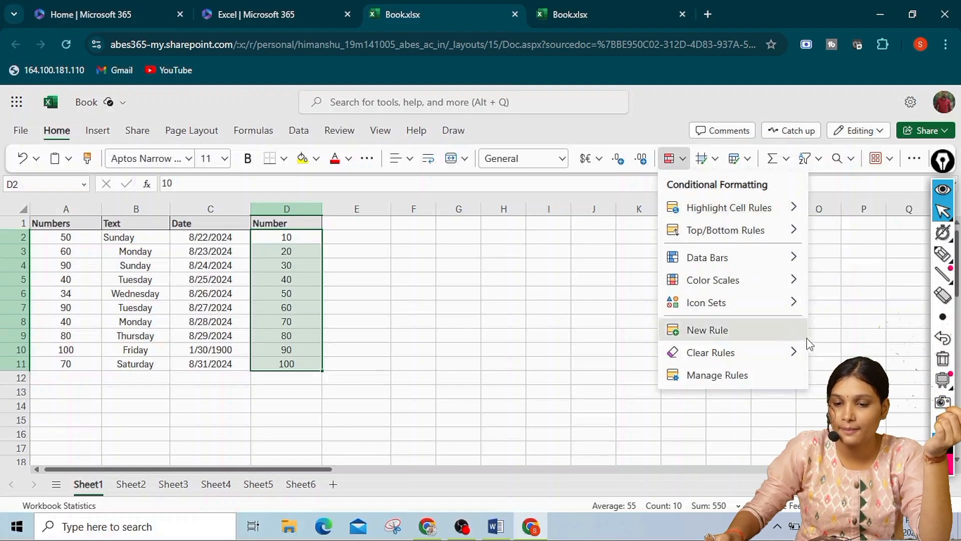
pyautogui.moveTo(720, 208)
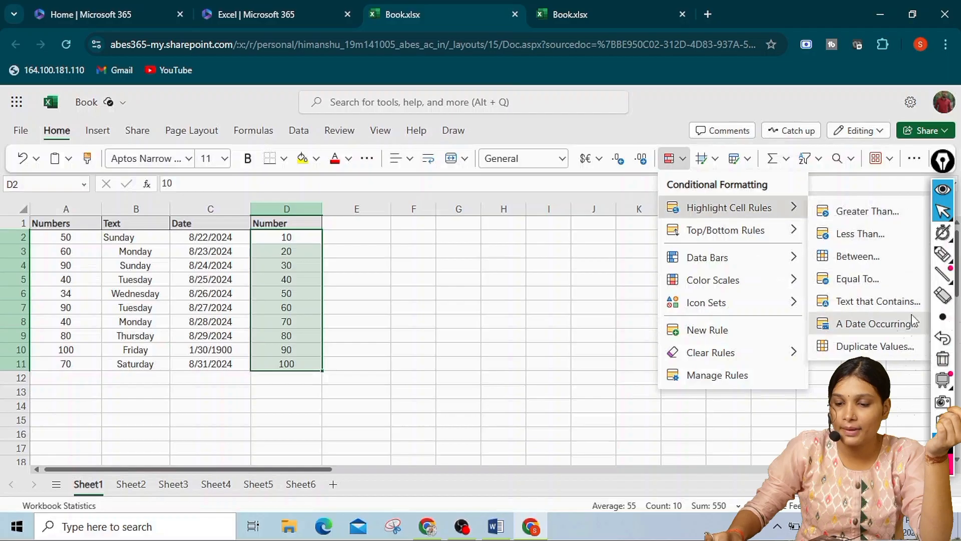
pyautogui.click(872, 347)
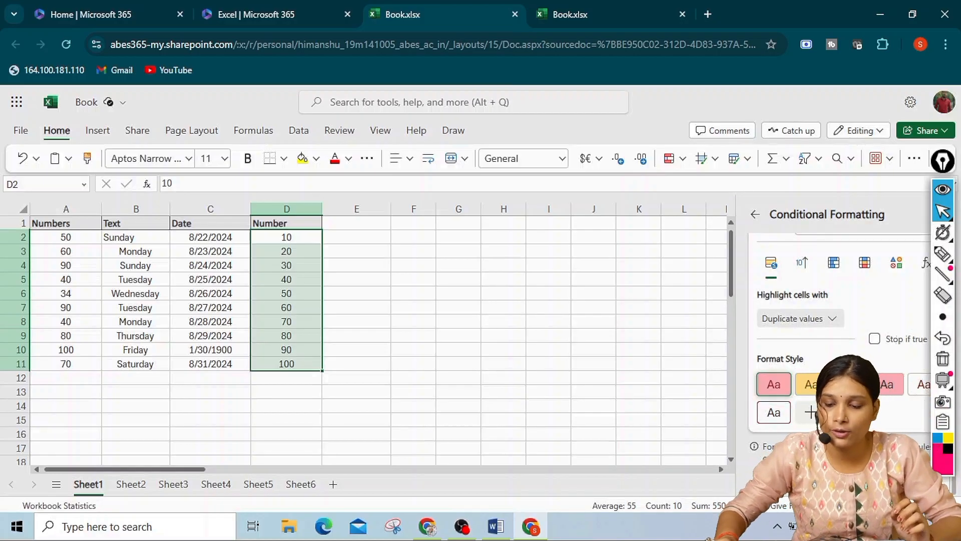
pyautogui.click(800, 484)
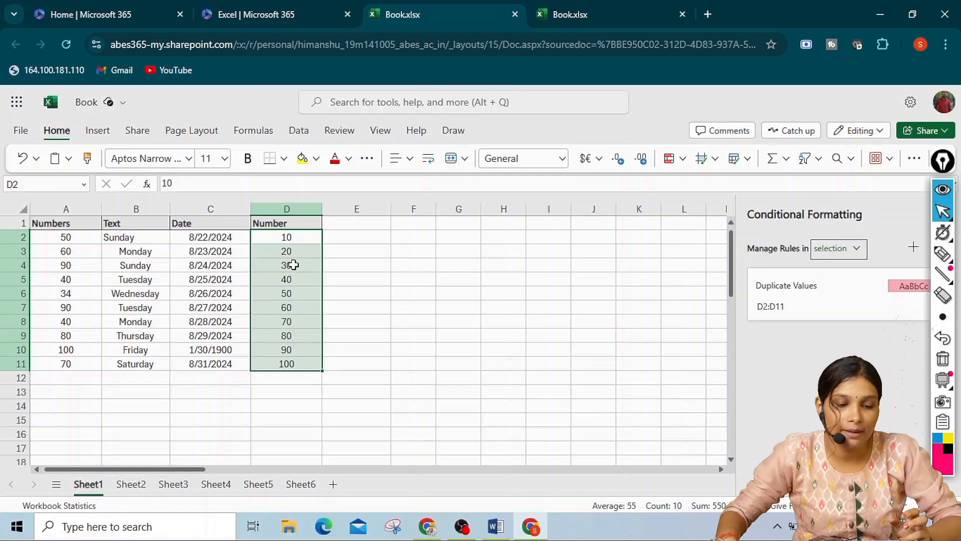
# Change cell D4 to 100 so that it duplicates the value in D11
pyautogui.click(293, 265)
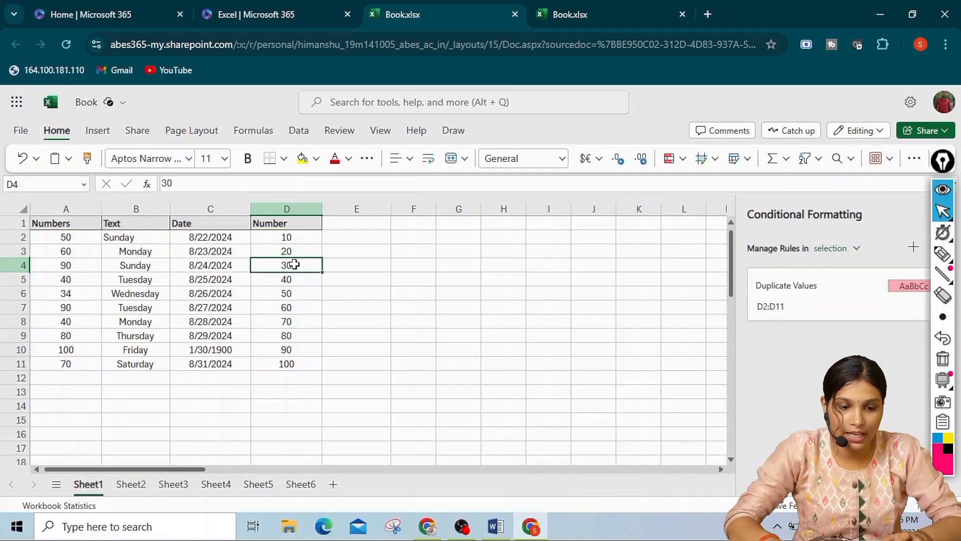
pyautogui.press('BackSpace')
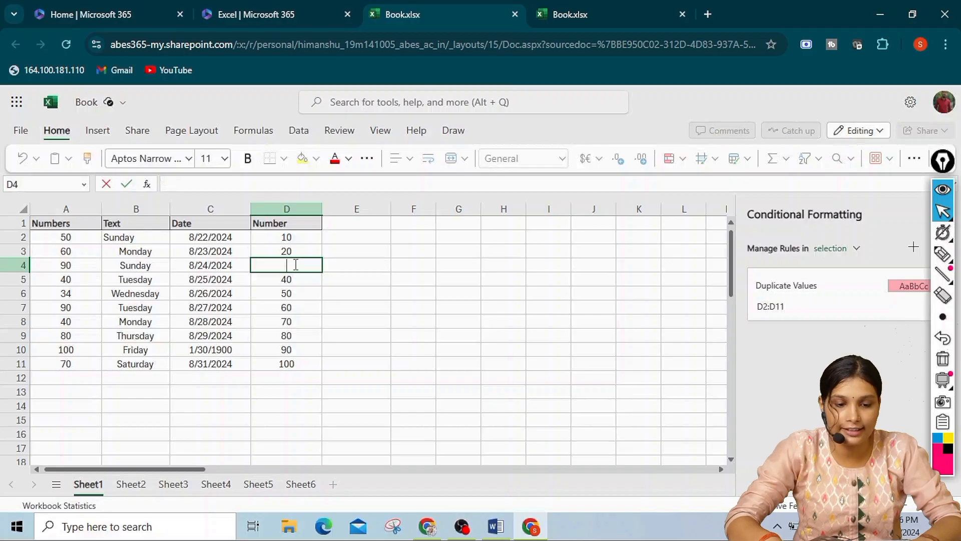
pyautogui.write('100')
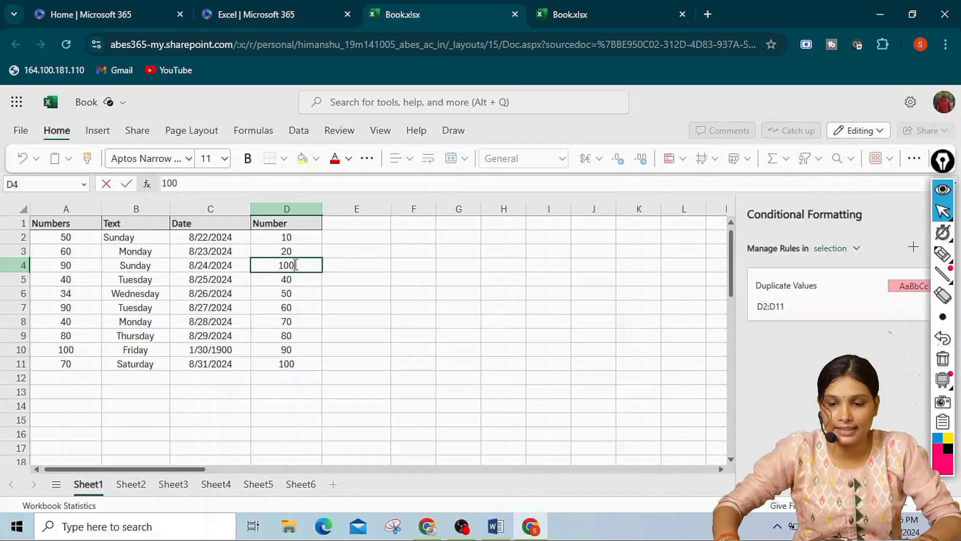
pyautogui.click(359, 239)
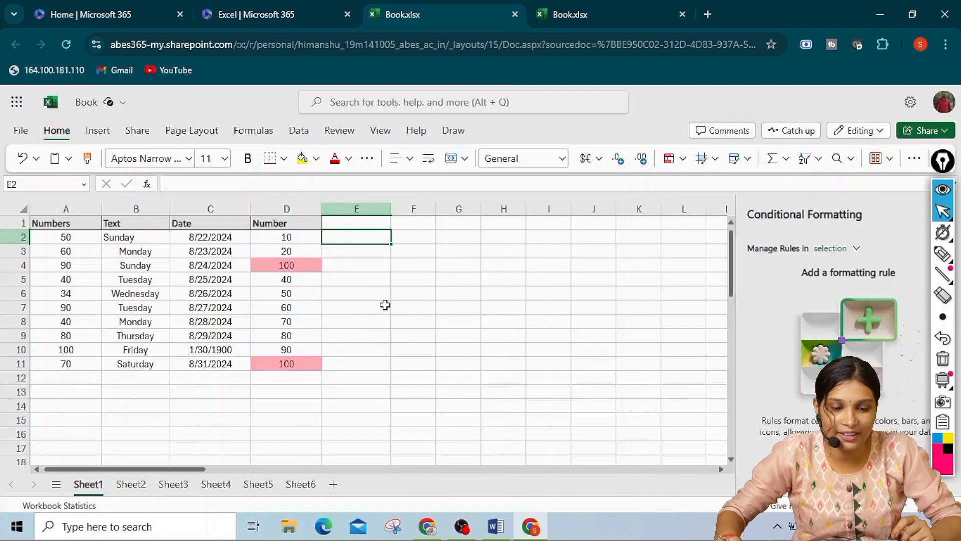
# Change cell D6 to 60 so that it duplicates the value in D7
pyautogui.click(310, 308)
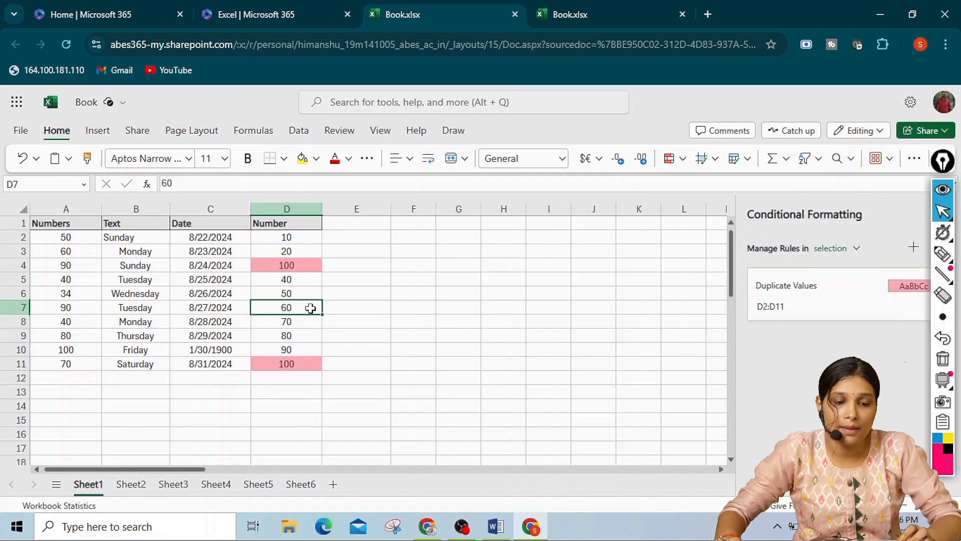
pyautogui.click(310, 294)
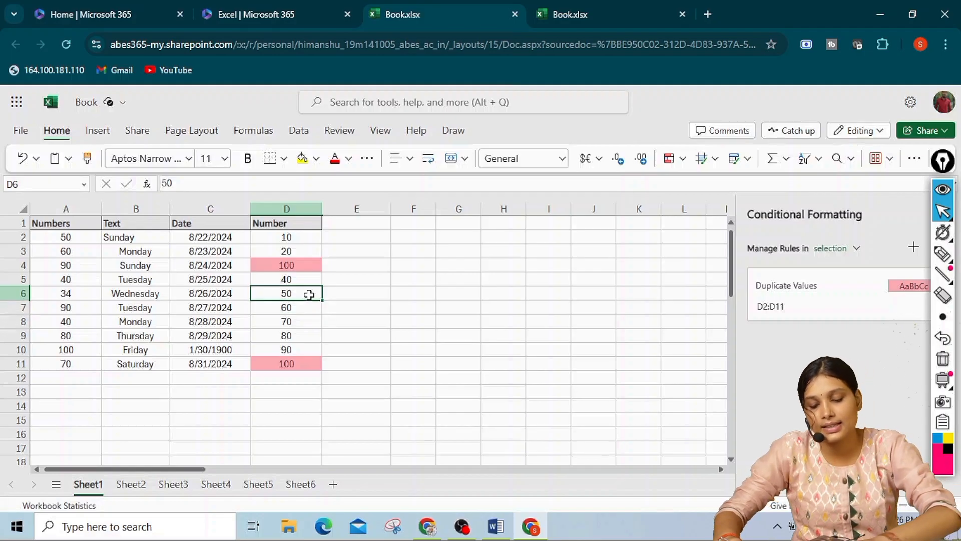
pyautogui.write('60')
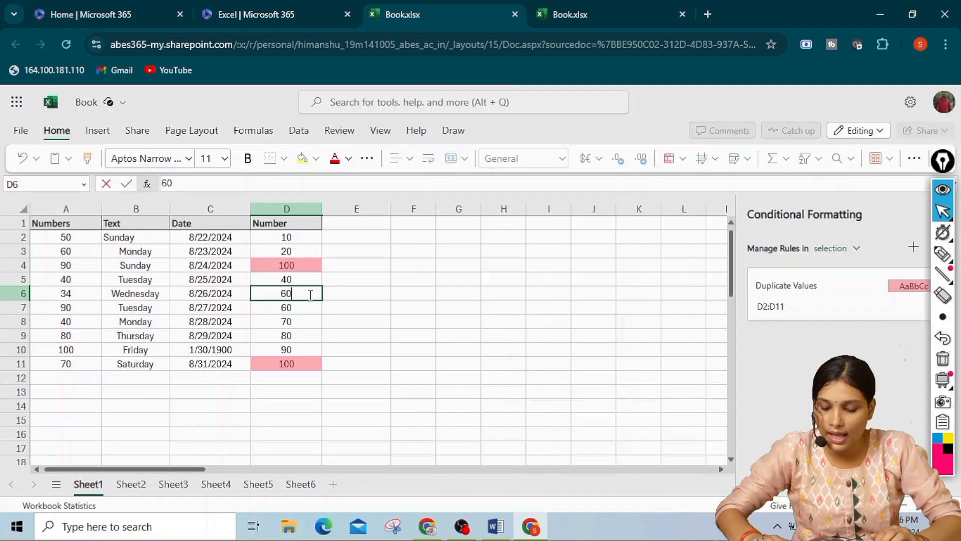
pyautogui.press('Return')
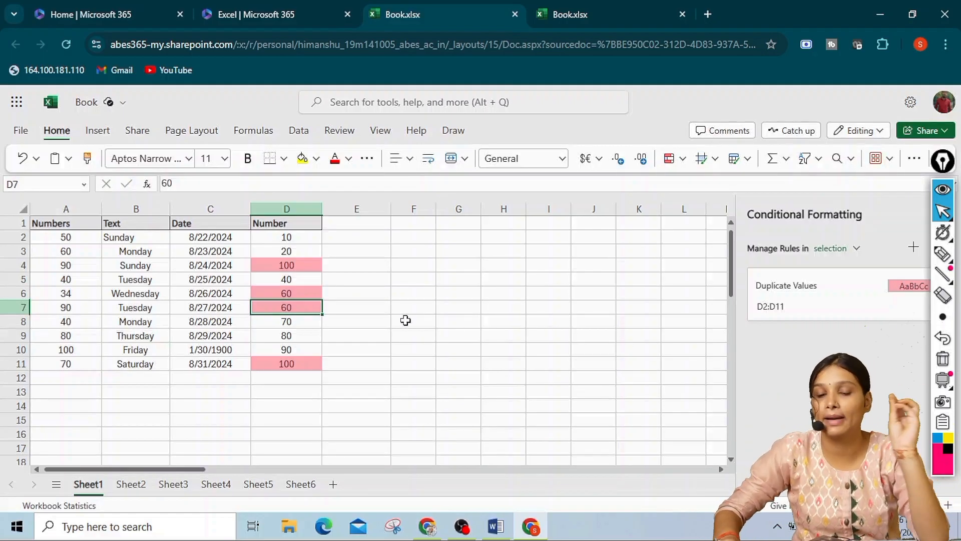
pyautogui.click(681, 159)
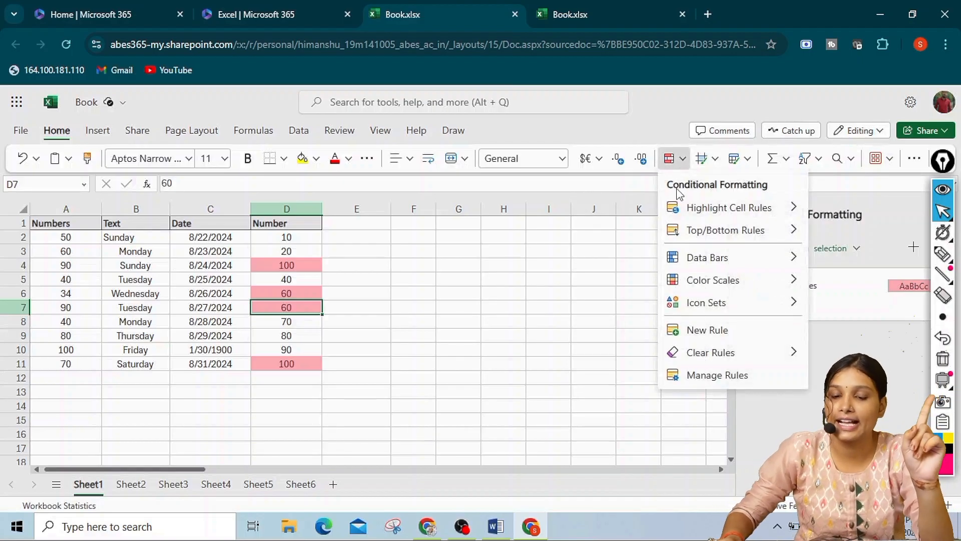
pyautogui.moveTo(796, 231)
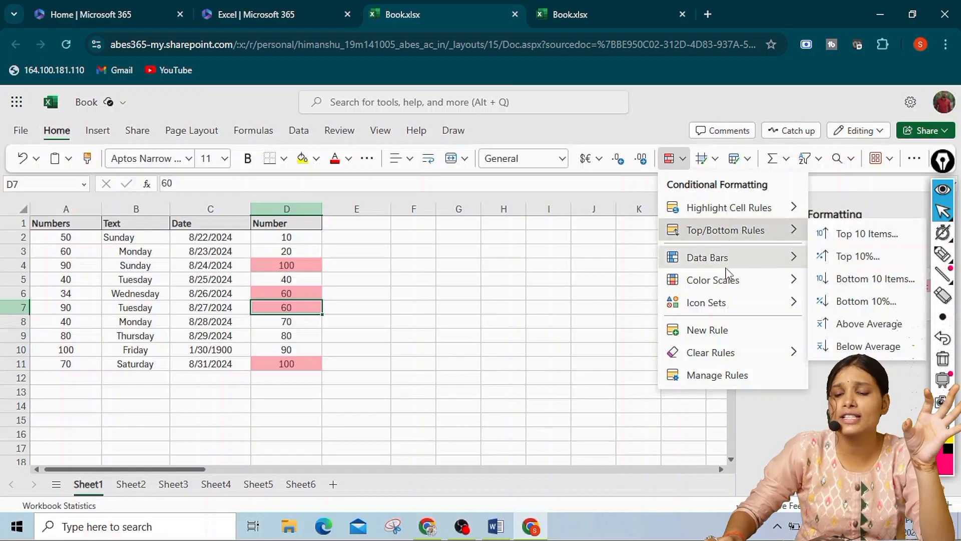
pyautogui.moveTo(728, 258)
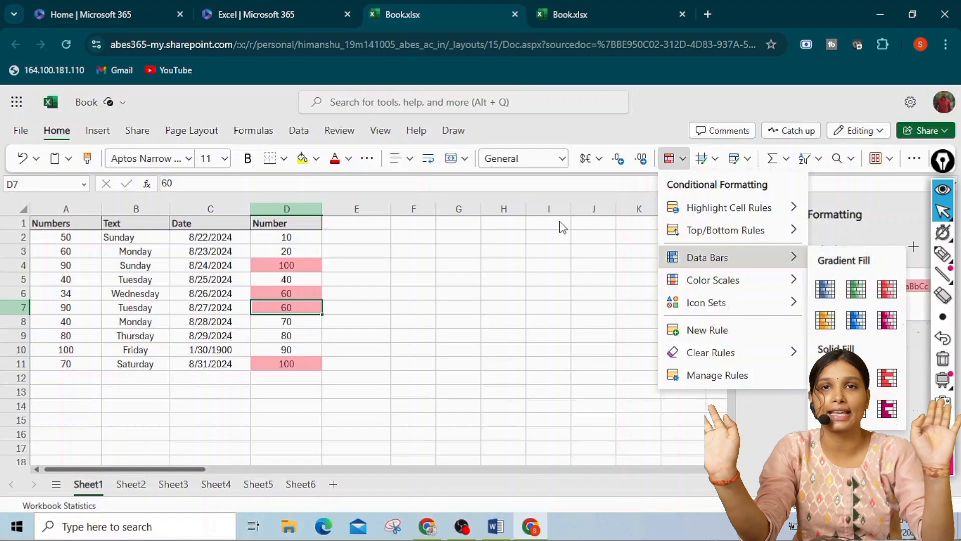